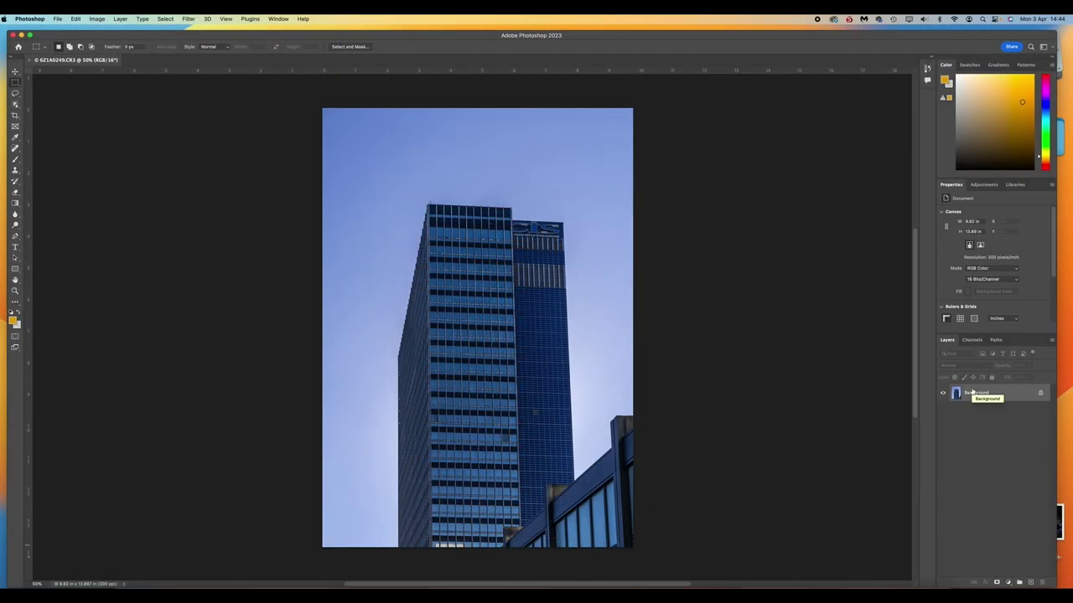
Step: Duplicate the photo to Layer 1 and convert it to black and white with Blues at 53%
key("super+j")
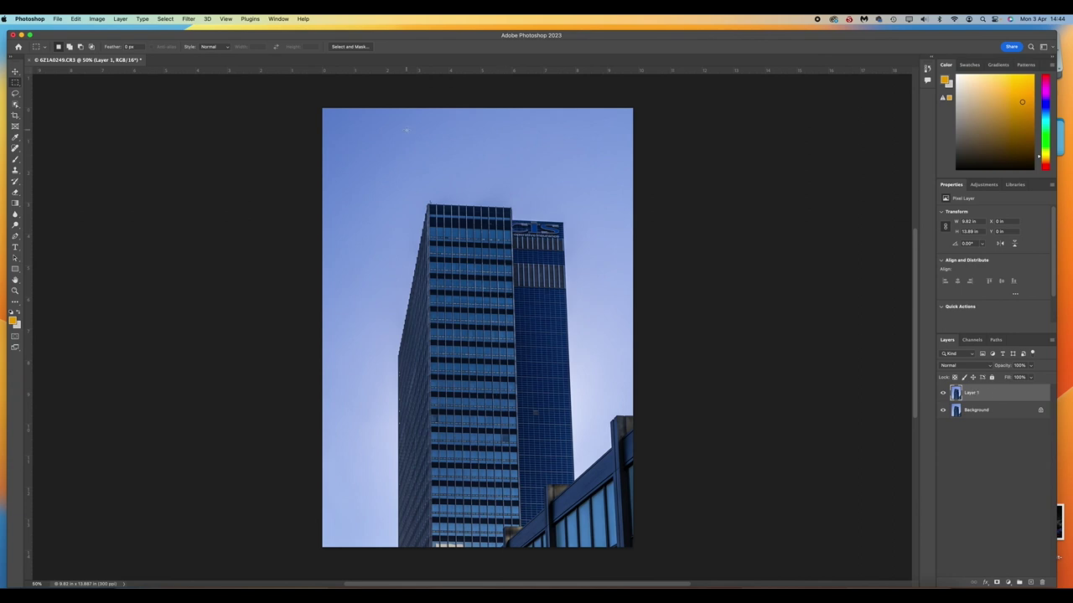
left_click(98, 20)
mouse_move(134, 42)
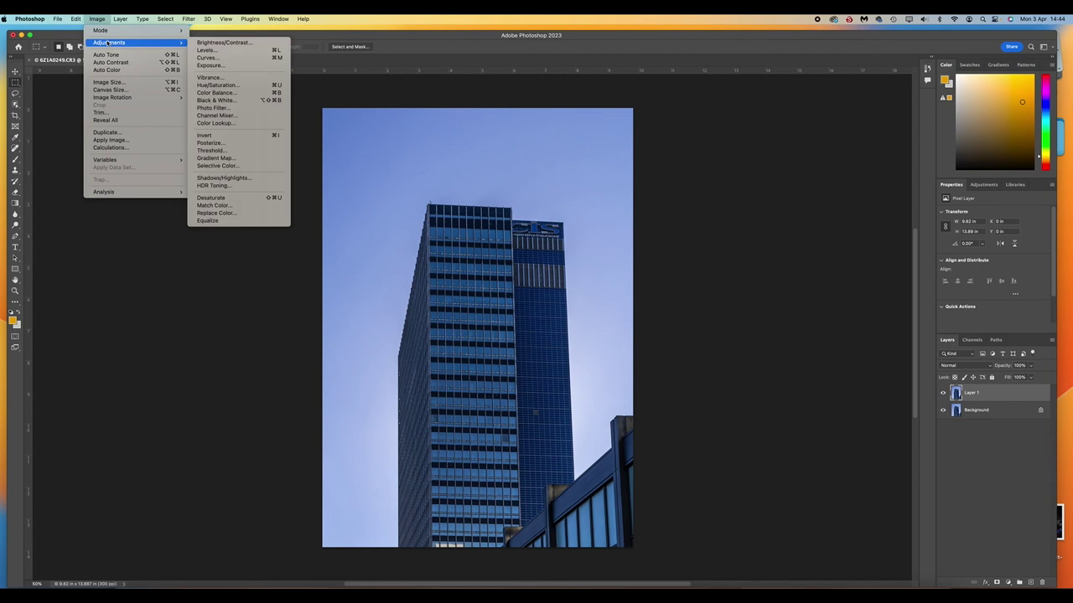
left_click(217, 99)
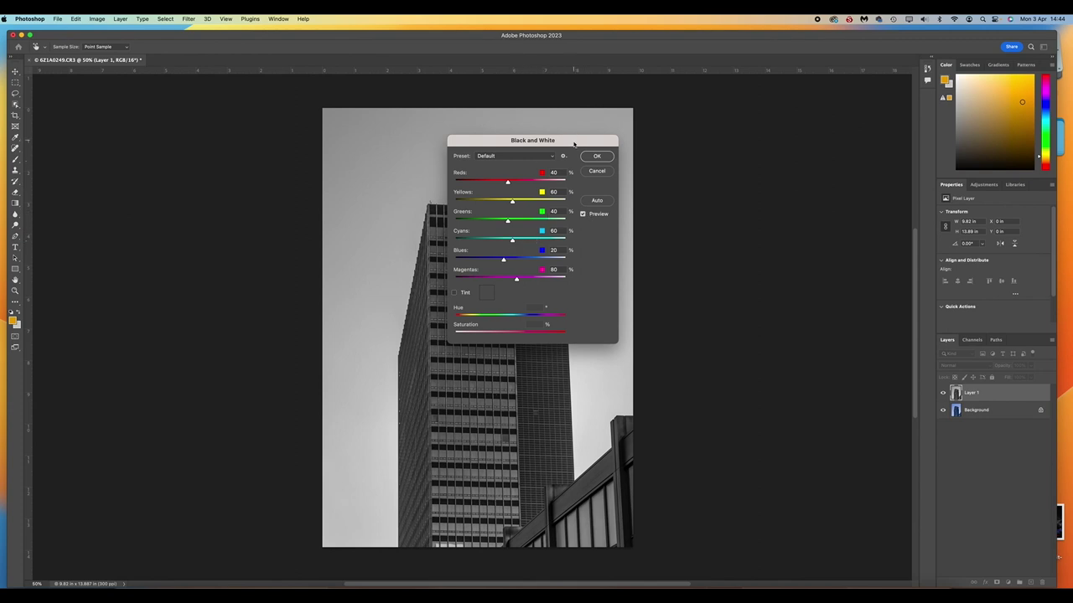
left_click_drag(575, 142, 747, 161)
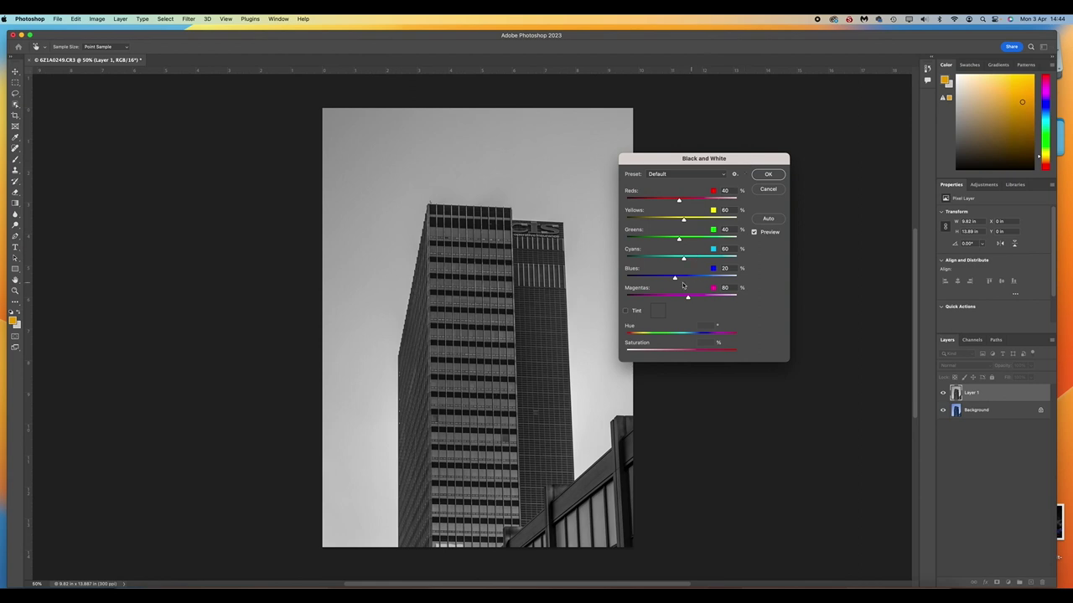
left_click_drag(675, 277, 681, 278)
left_click(770, 175)
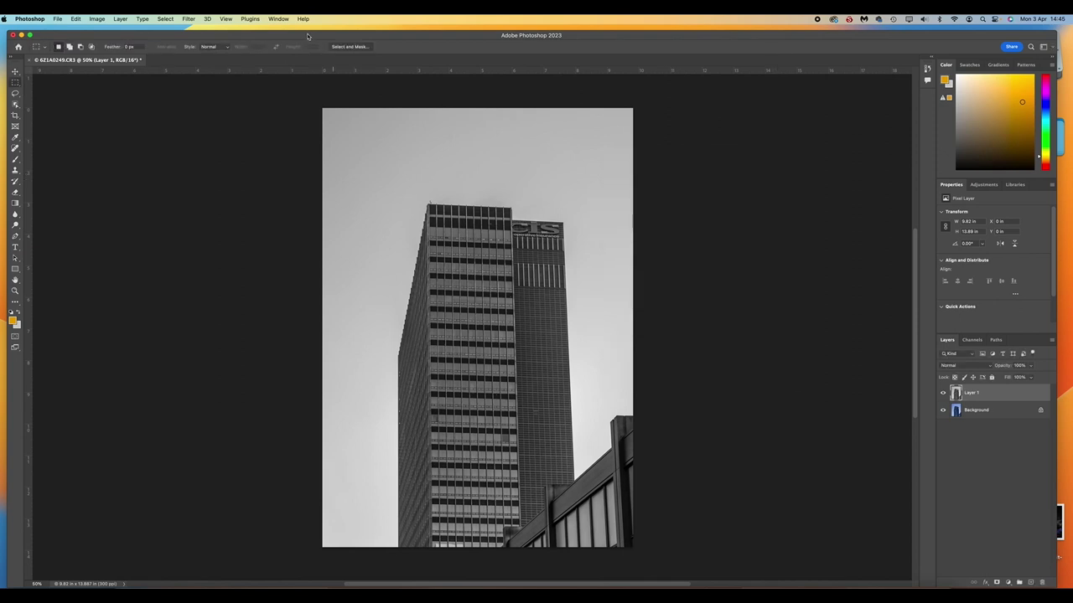
Step: Use Select > Sky around the tower and save it as a channel named 'Sky'
left_click(165, 20)
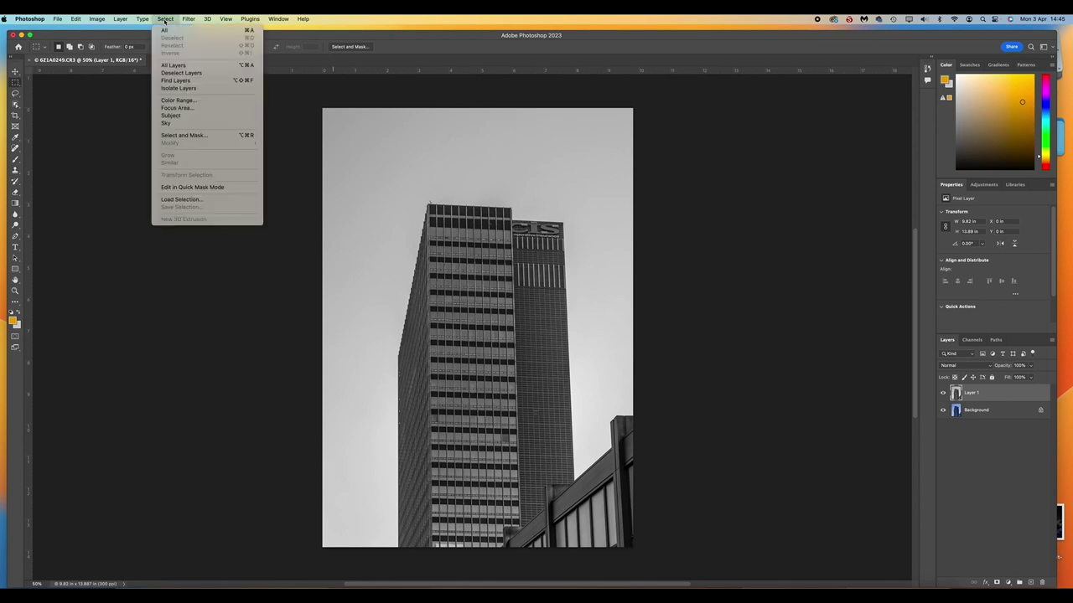
left_click(231, 124)
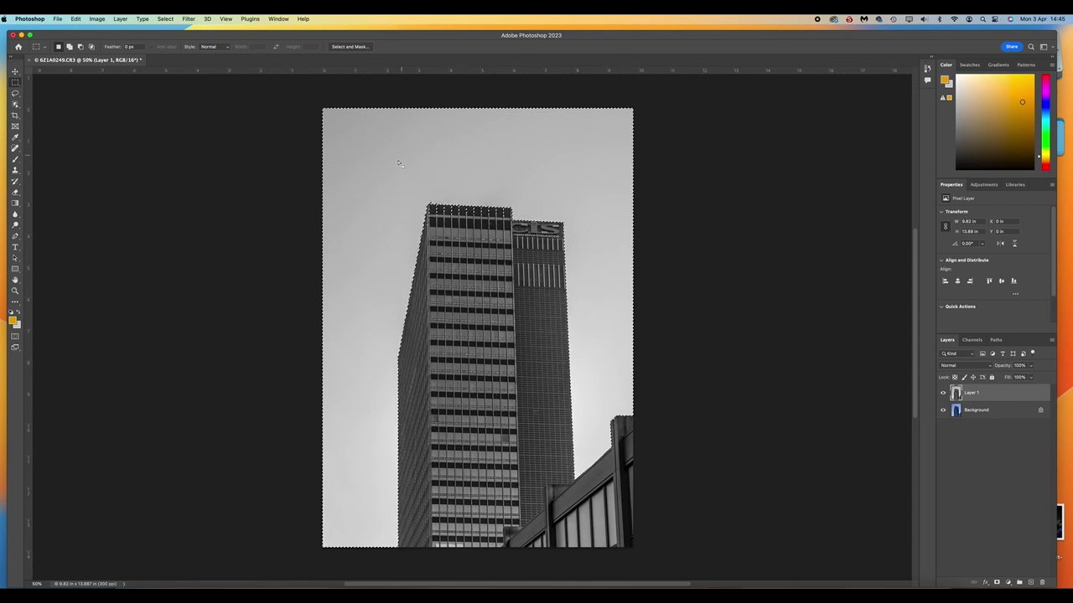
left_click(168, 19)
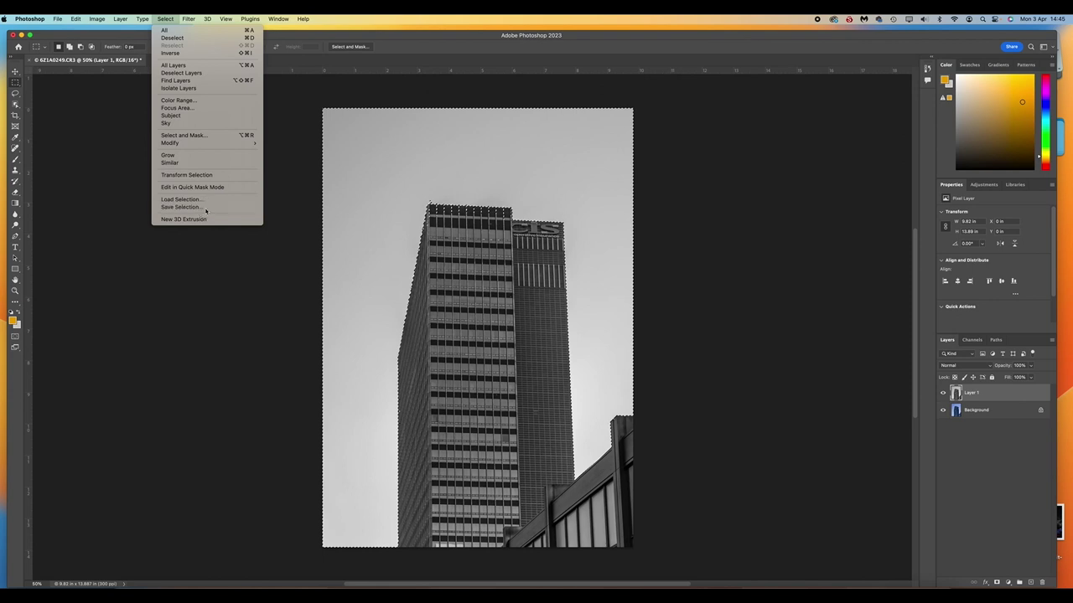
left_click(205, 207)
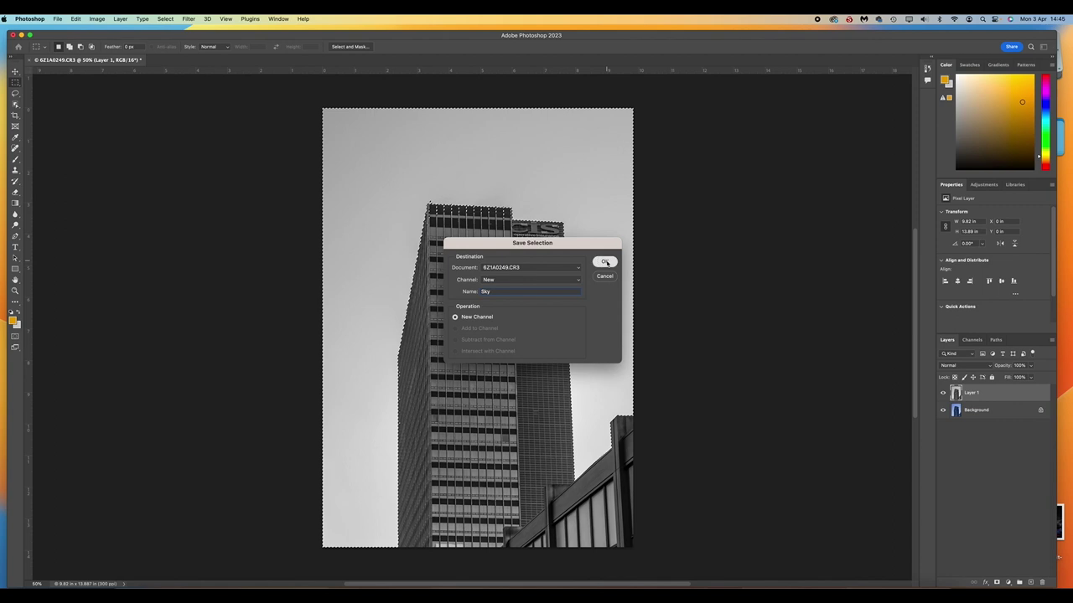
left_click(606, 262)
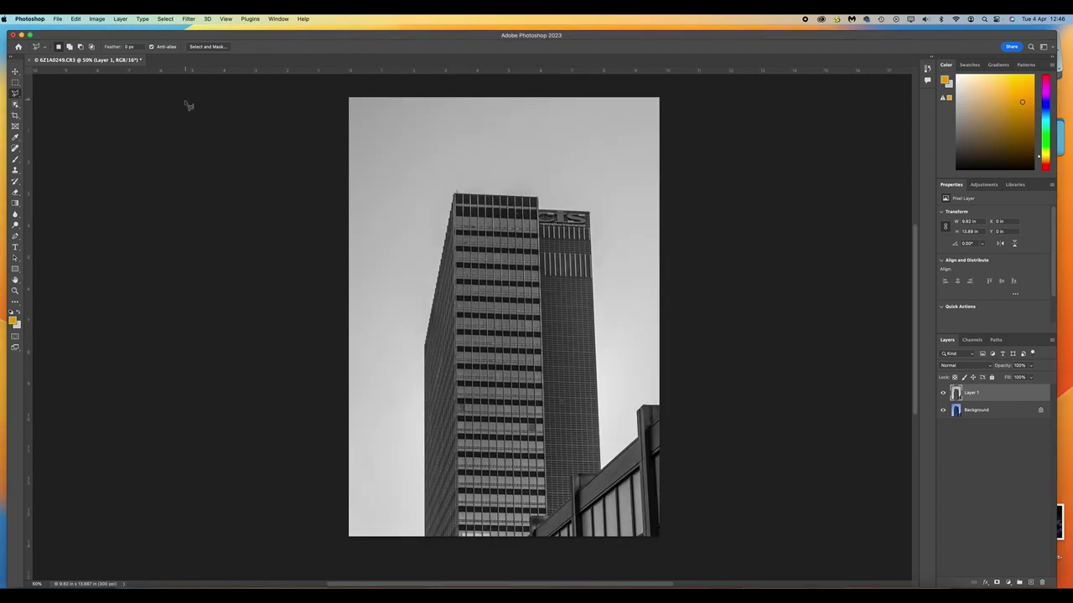
Step: Pick the Move tool and load the saved 'Sky' channel as the active selection
left_click(14, 72)
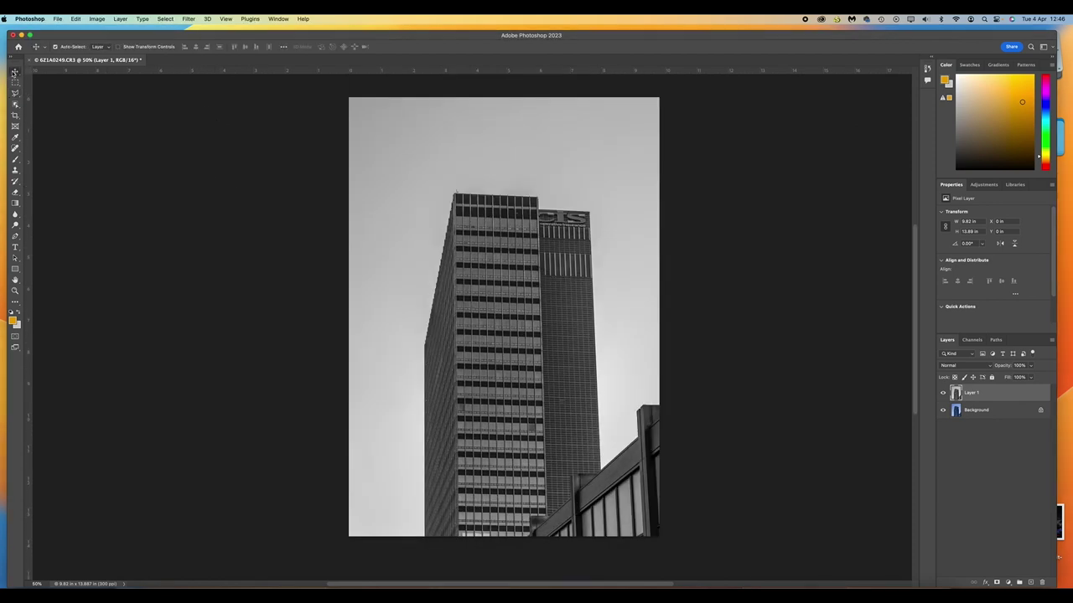
left_click(165, 18)
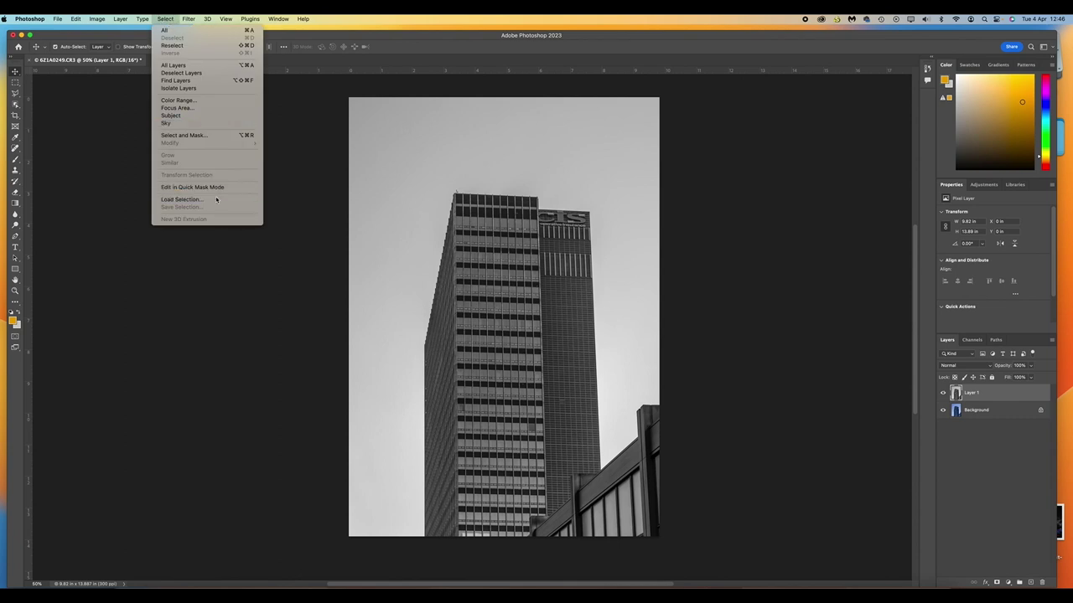
left_click(181, 200)
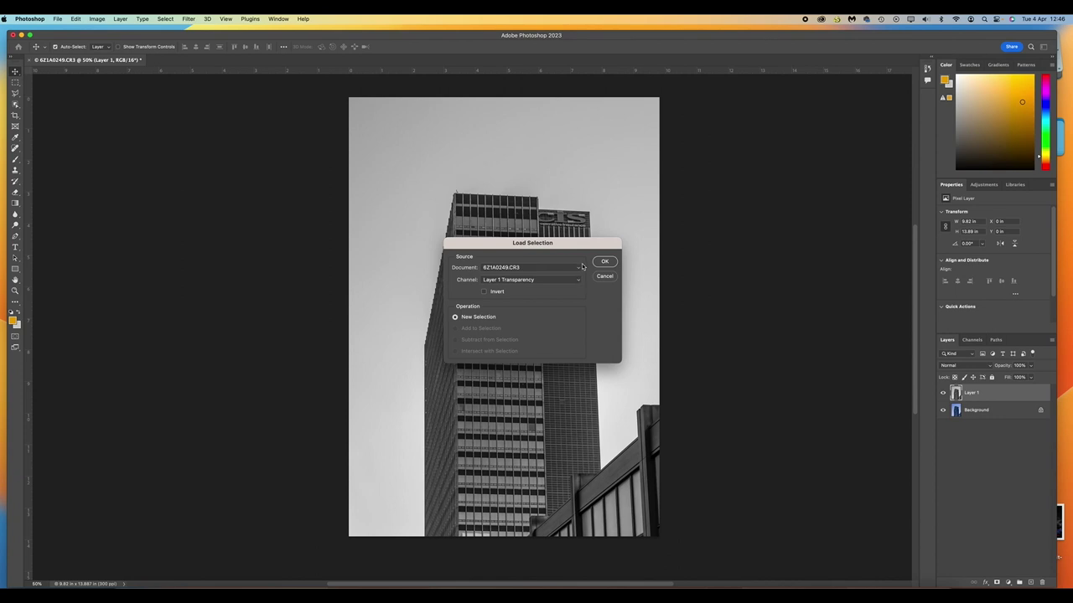
left_click(581, 282)
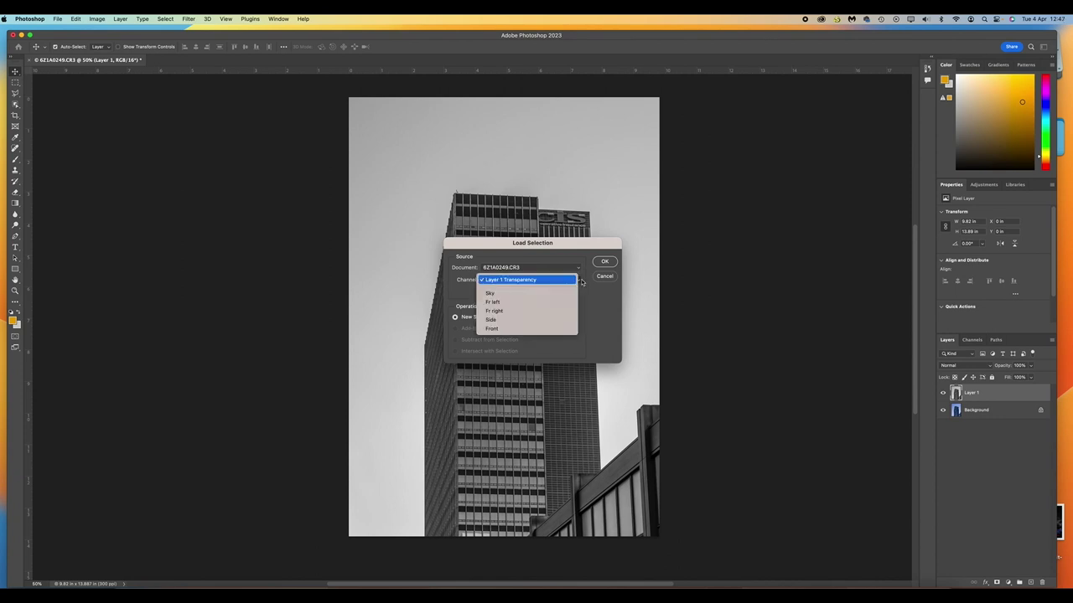
left_click(572, 292)
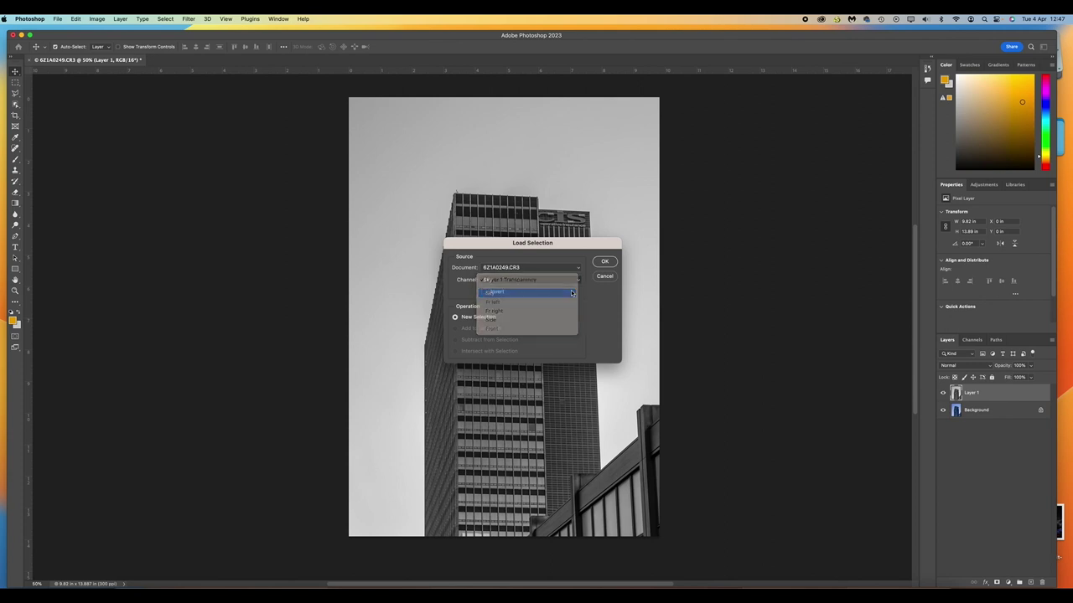
left_click(612, 265)
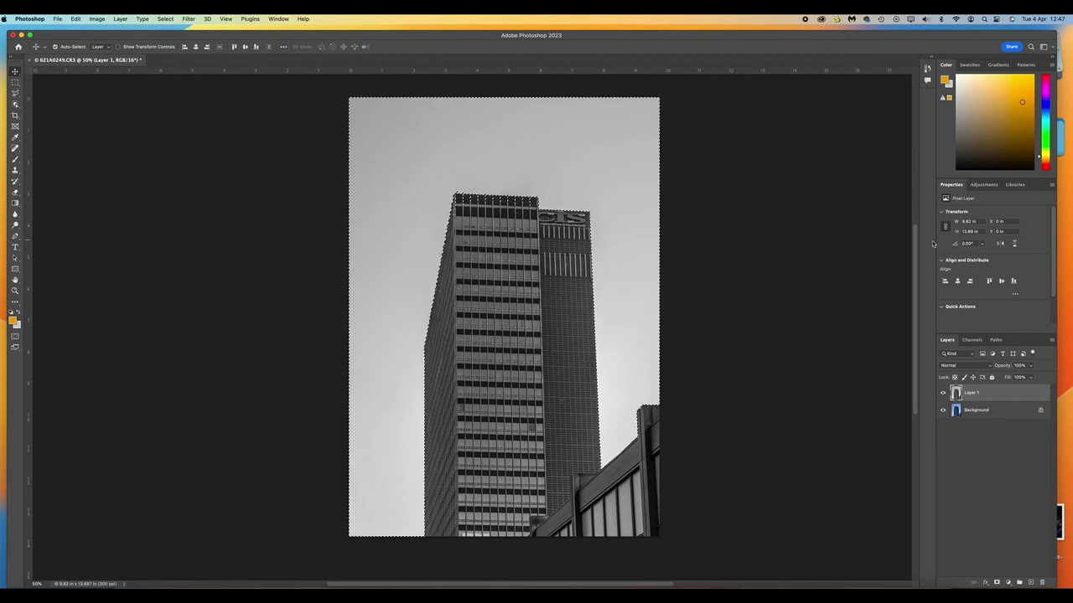
left_click(983, 185)
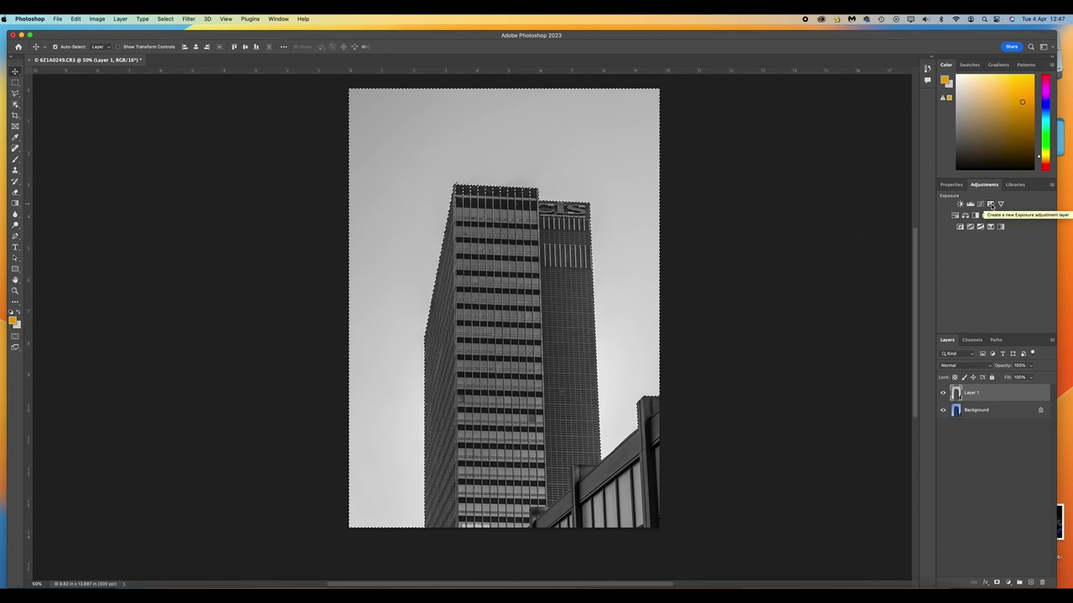
Step: Add a sky-masked Exposure layer at -5.88 and clone the sky left of the tower
left_click(991, 204)
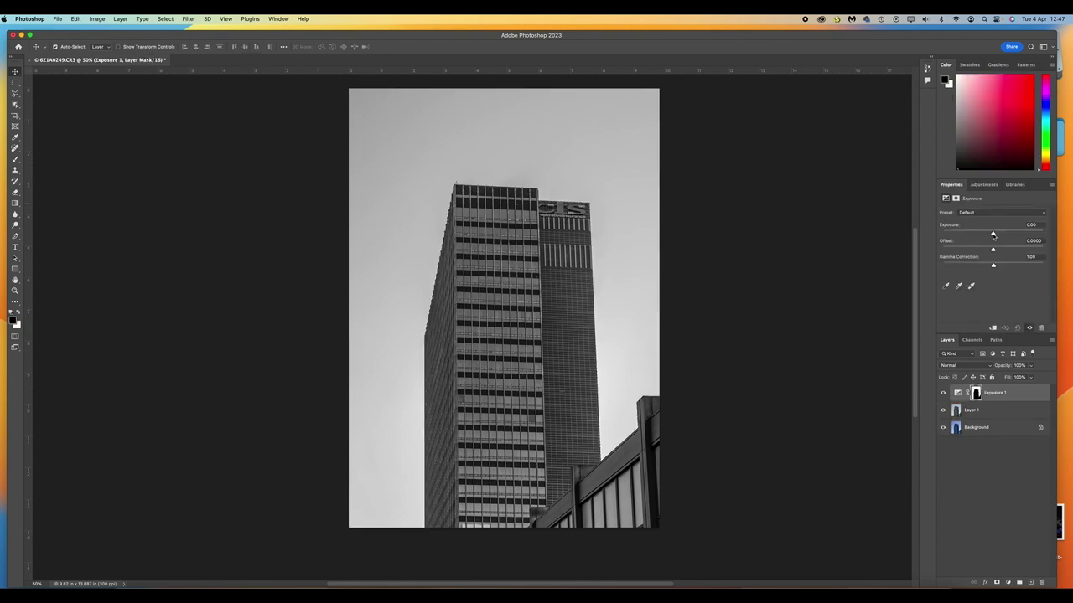
left_click_drag(993, 234, 972, 236)
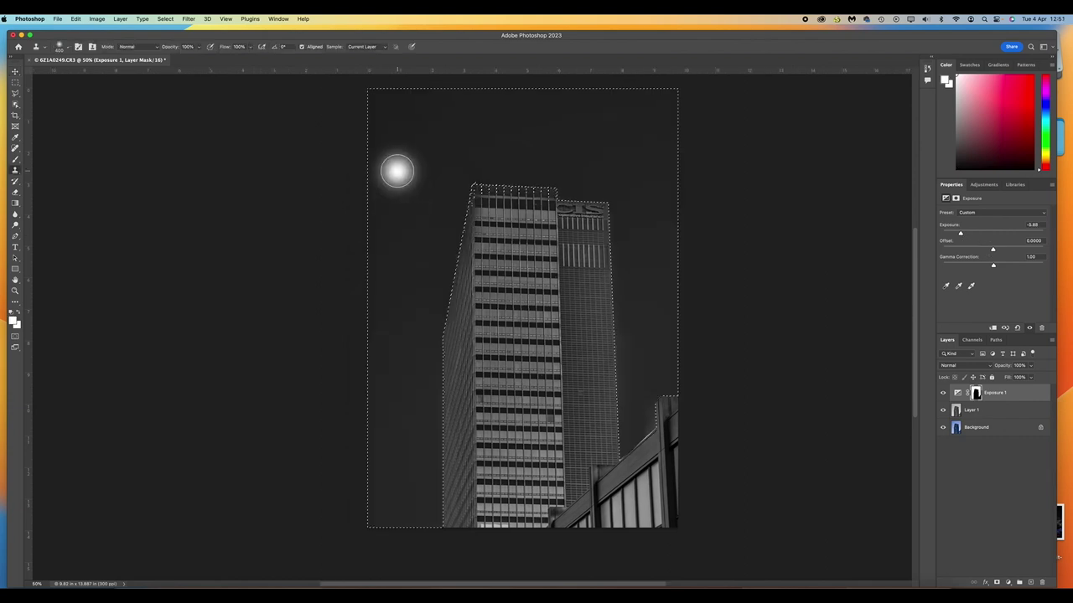
mouse_move(431, 307)
left_mouse_down()
mouse_move(443, 280)
mouse_move(425, 326)
mouse_move(429, 514)
mouse_move(416, 333)
mouse_move(436, 242)
mouse_move(469, 167)
left_mouse_up()
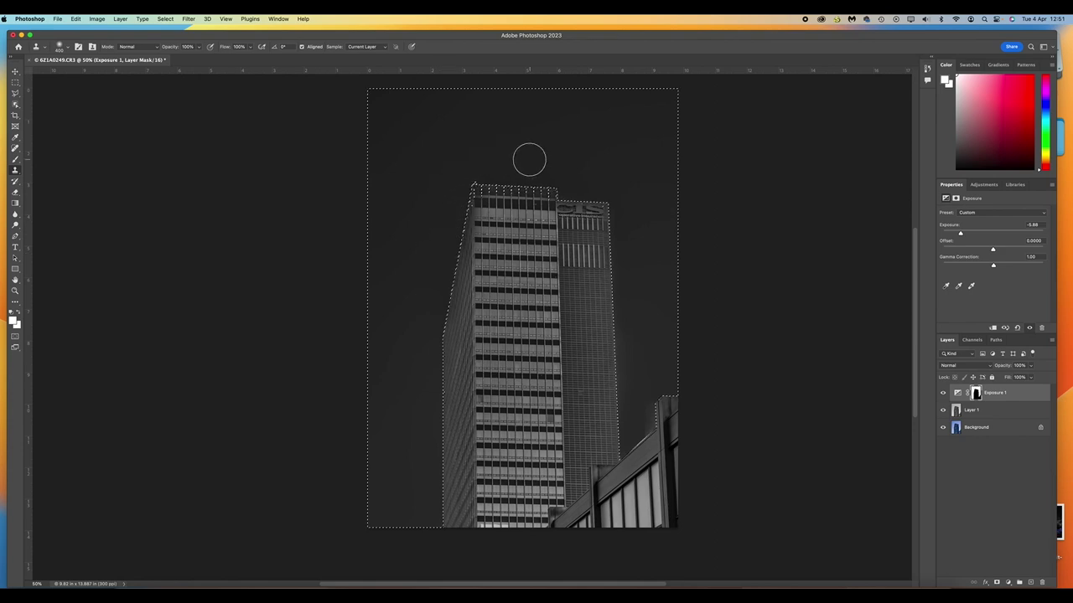
Step: Clone-stamp the sky down the tower's right edge, then deselect
left_click(647, 285)
scroll(650, 343, "up", 3)
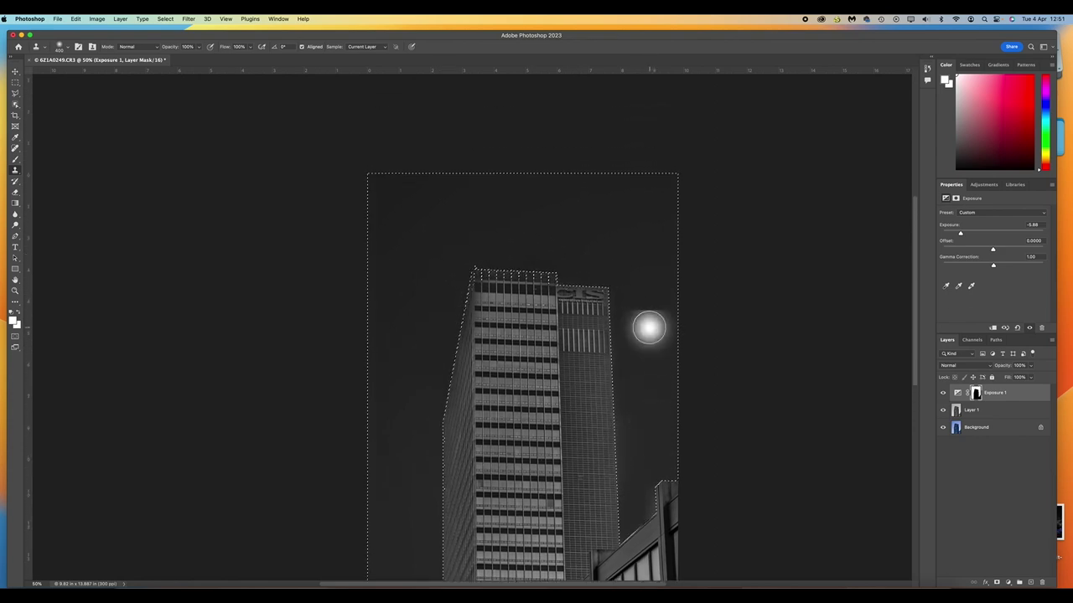
scroll(632, 409, "right", 4)
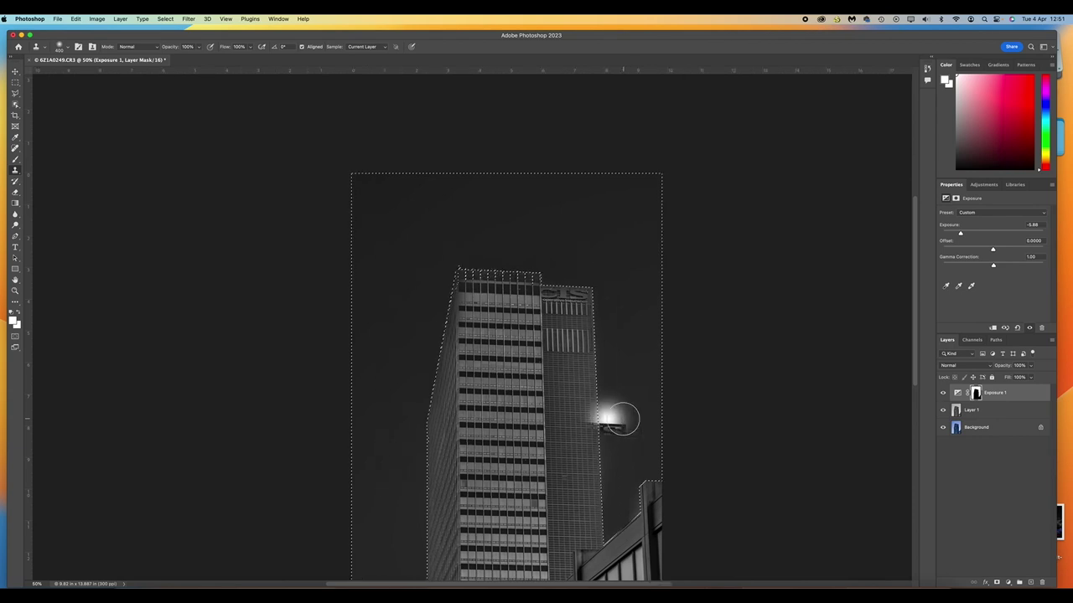
left_click_drag(575, 307, 579, 349)
scroll(726, 395, "down", 2)
scroll(726, 395, "left", 1)
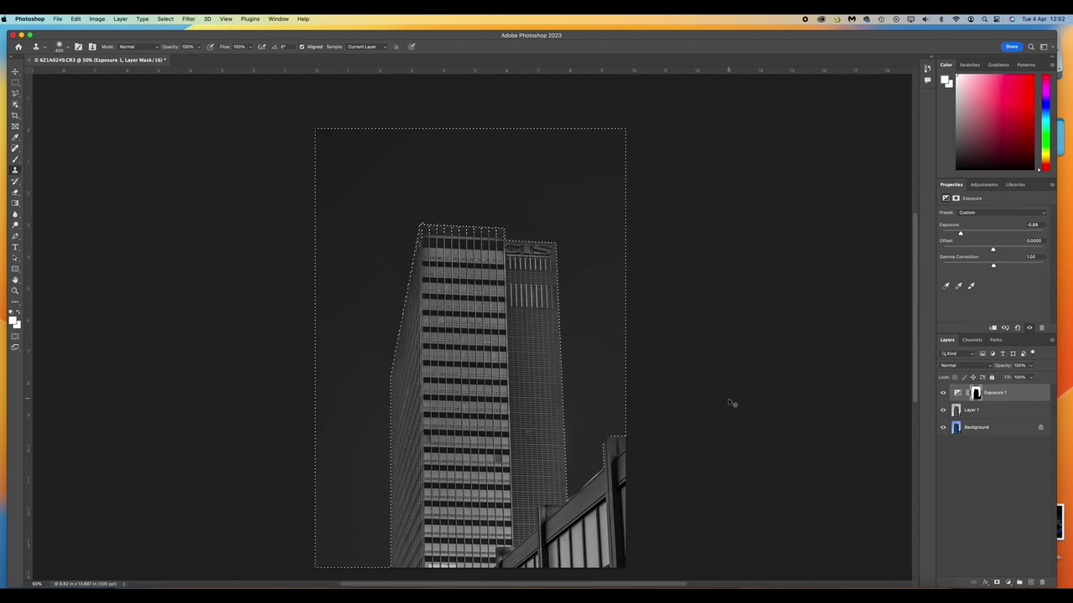
key("super+d")
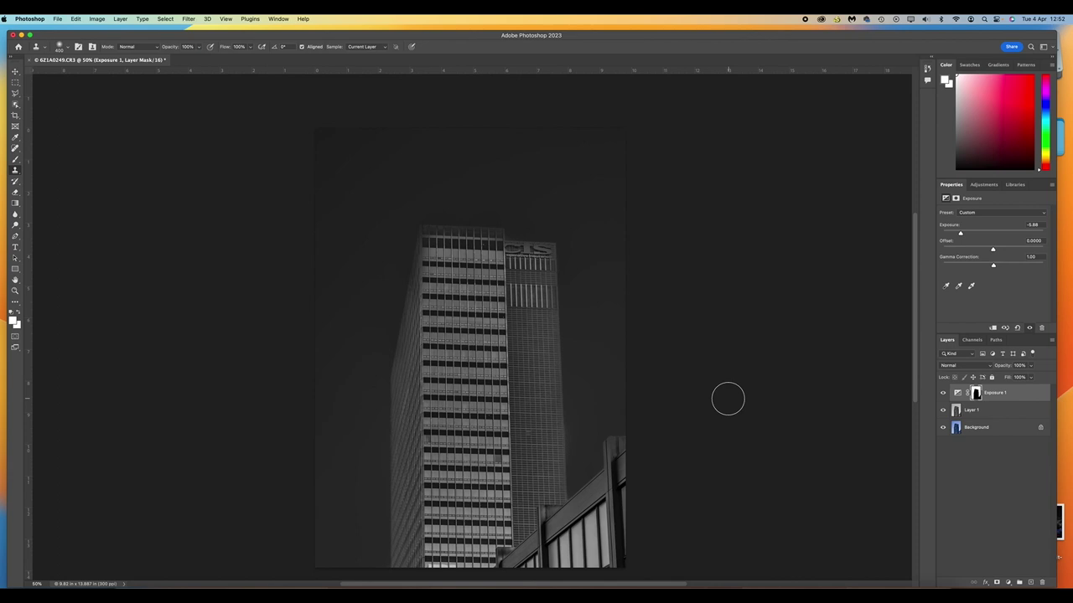
left_click(381, 268, "alt")
left_click(15, 73)
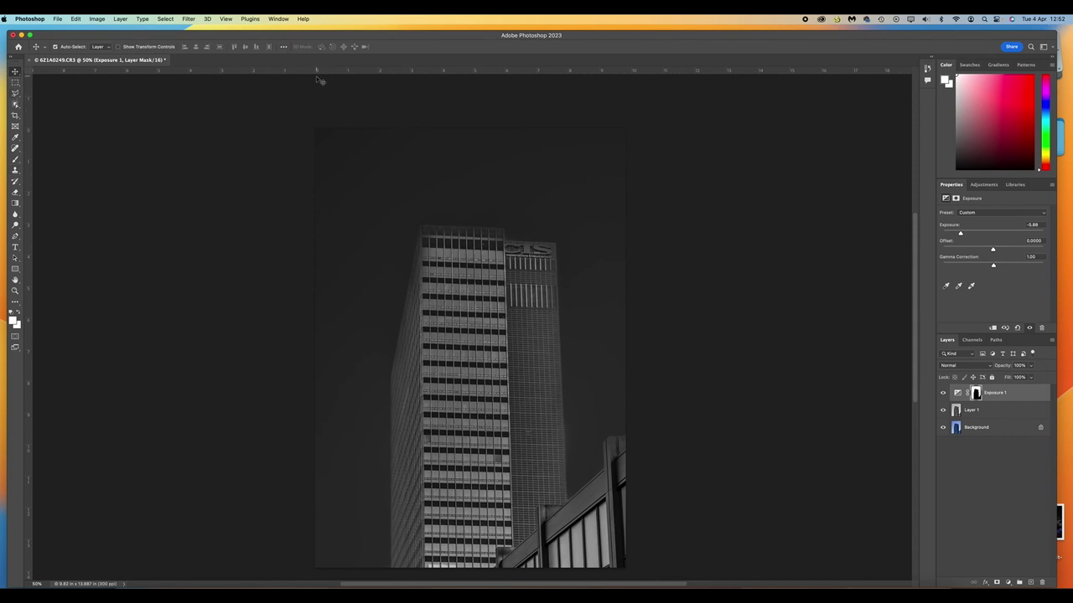
Step: Load the saved 'Fr left' channel as a selection around the tower's left front face
left_click(166, 19)
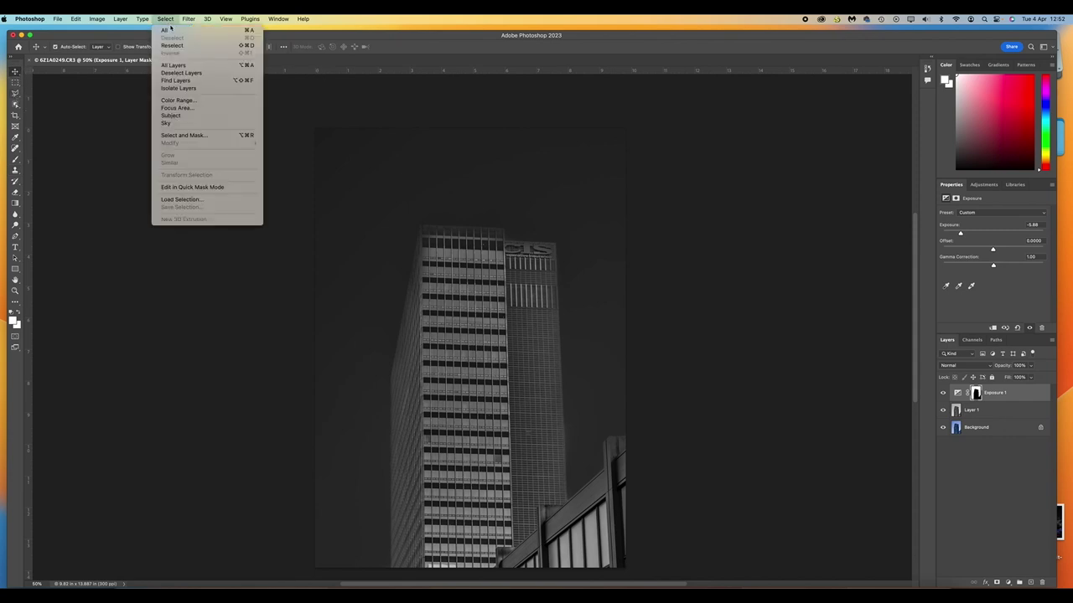
left_click(222, 201)
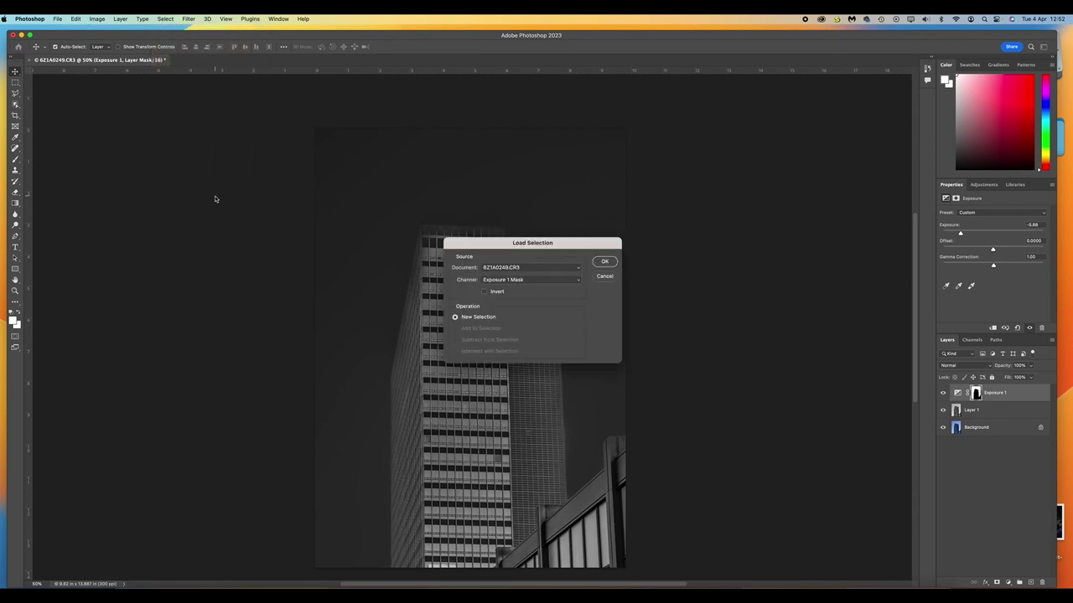
left_click(580, 283)
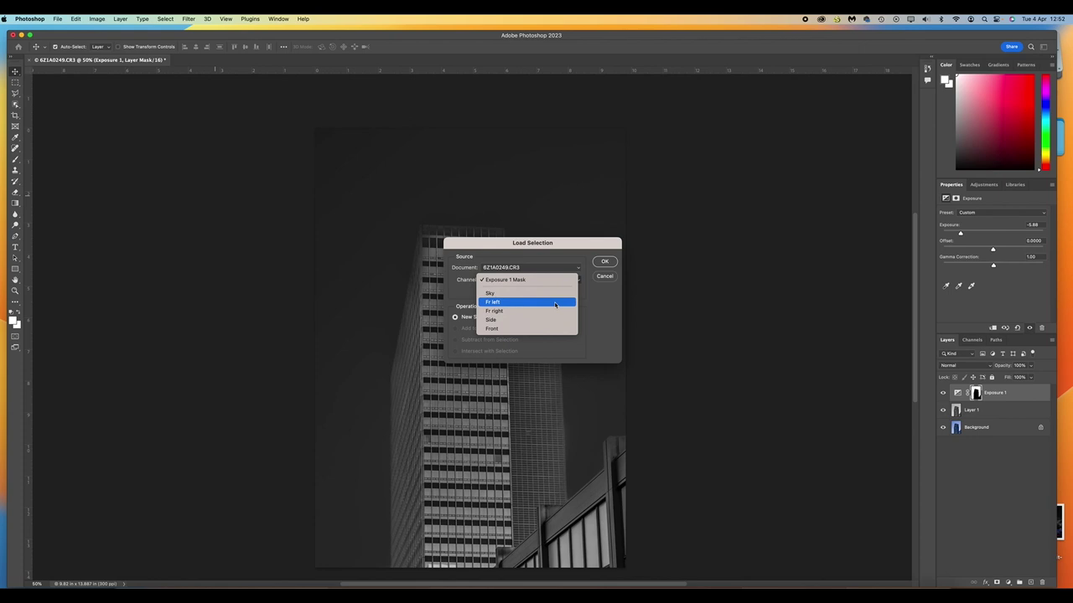
left_click(554, 302)
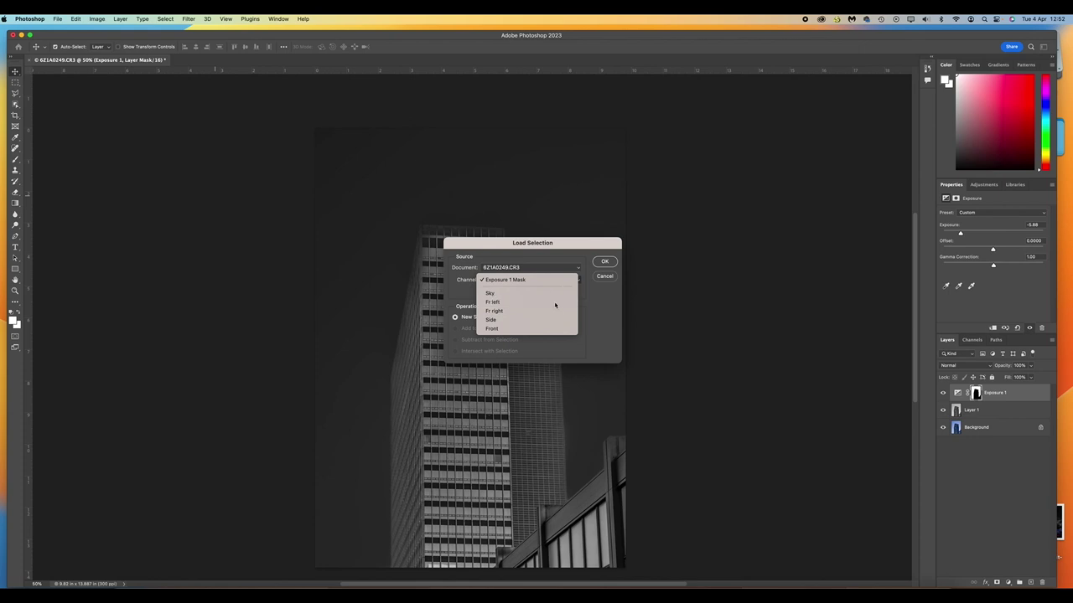
left_click(604, 261)
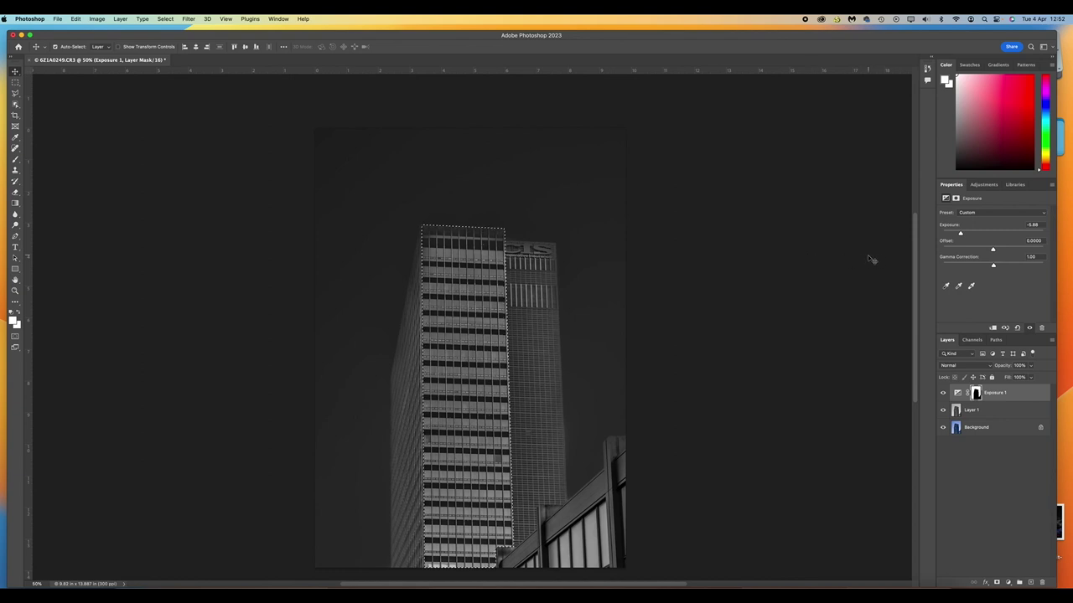
left_click(984, 186)
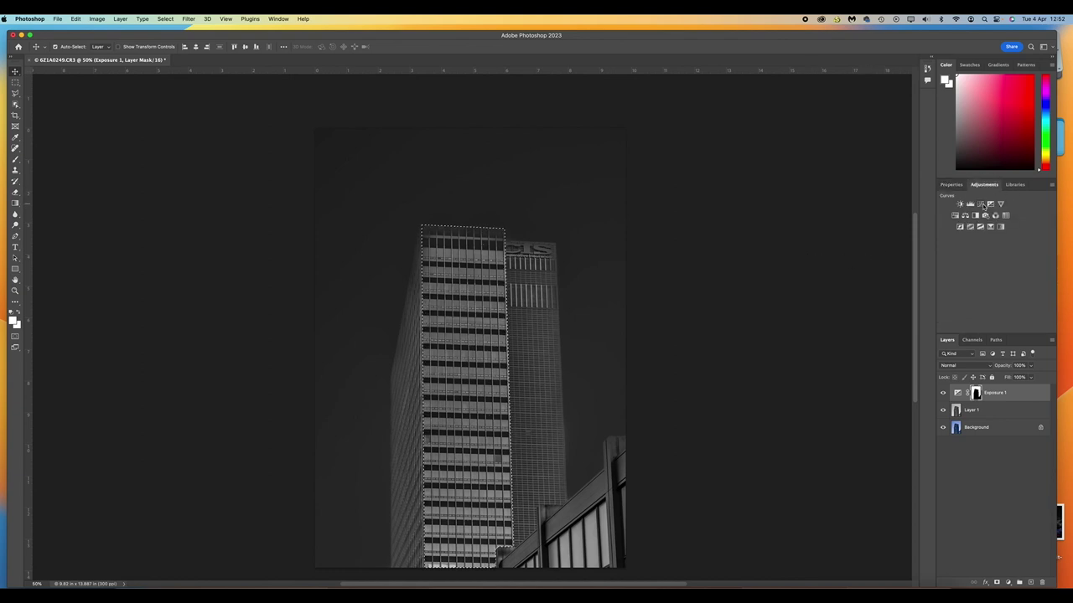
Step: Add a Curves layer with a raised point to brighten the face, then stamp visible layers into Layer 2
left_click(983, 206)
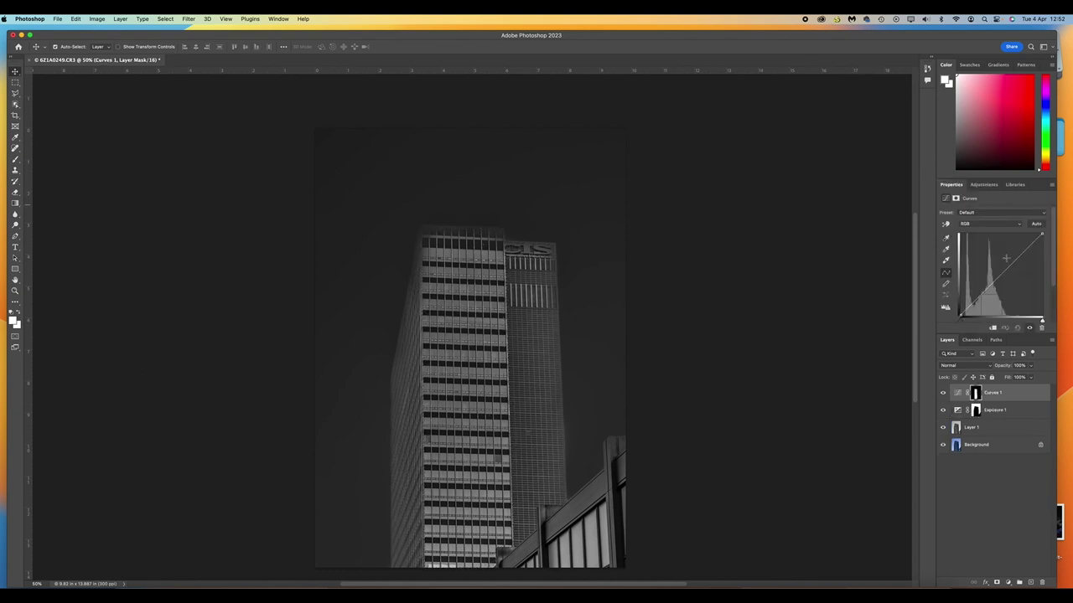
left_click(1014, 261)
left_click_drag(1013, 259, 1012, 255)
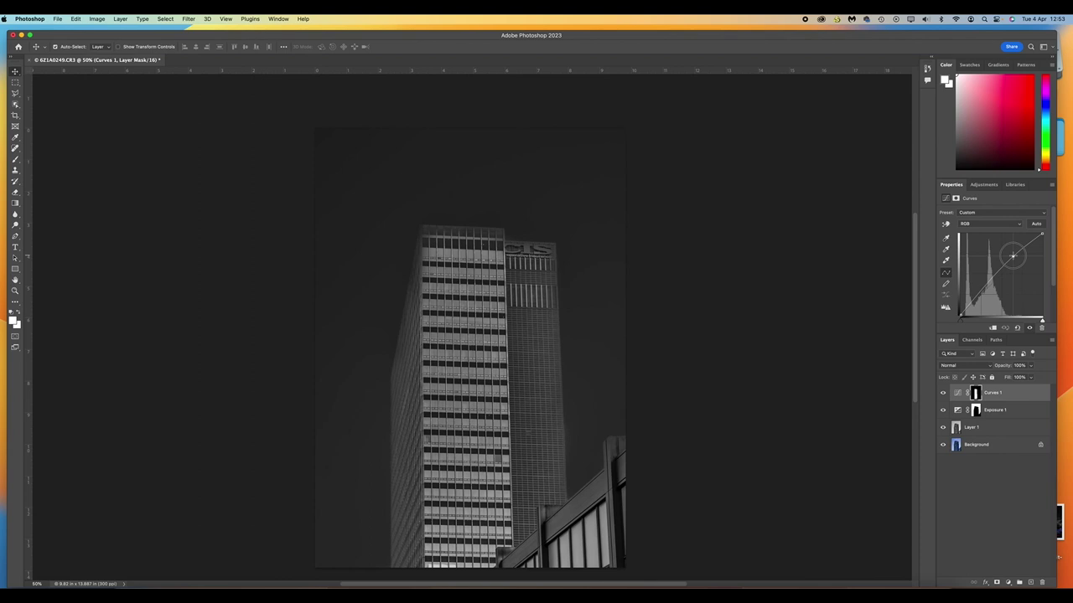
left_click_drag(1013, 256, 1012, 254)
left_click_drag(1013, 255, 1013, 254)
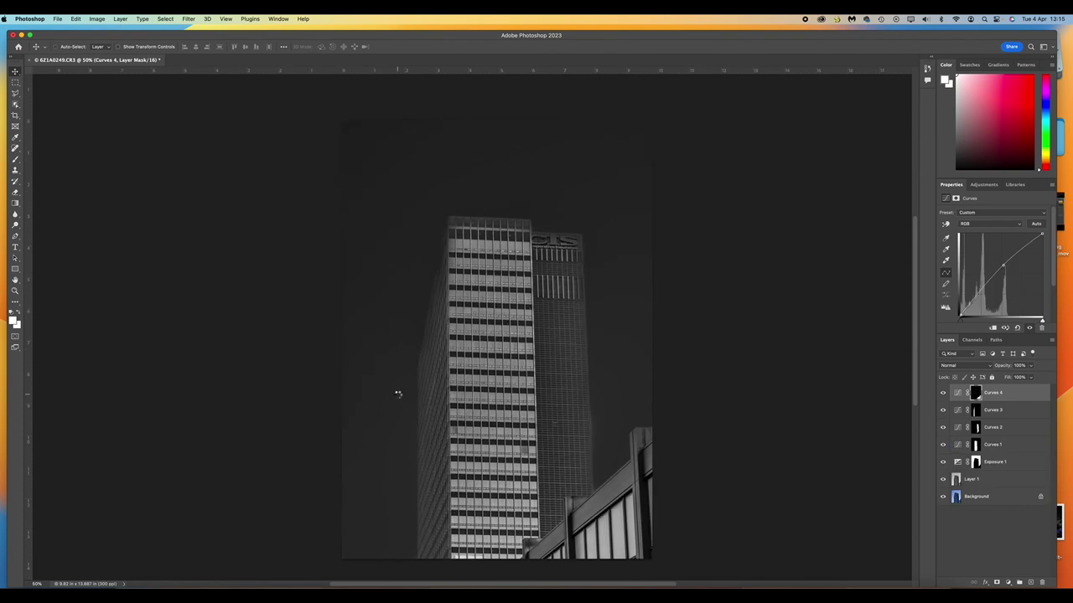
key("super+alt+shift+e")
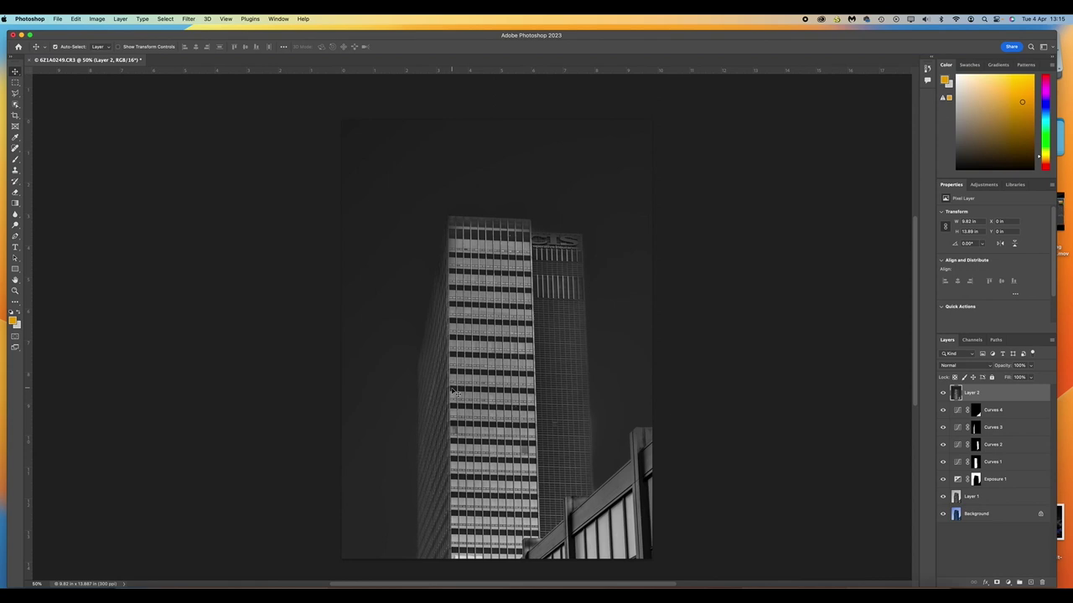
Step: Load the 'Sky' channel as a selection and add an empty Layer 3 on top
scroll(364, 366, "down", 5)
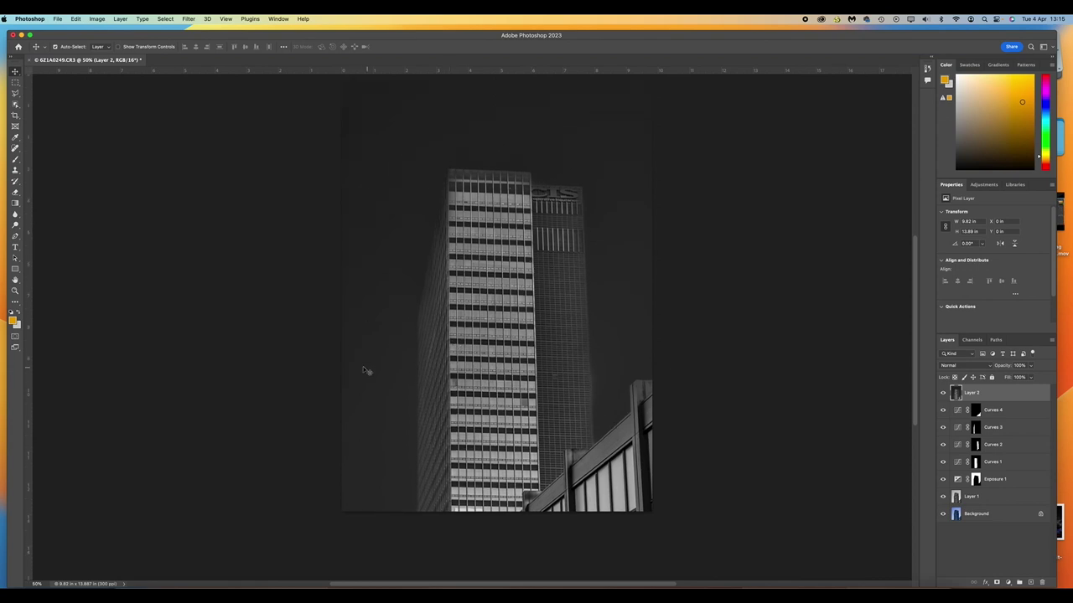
scroll(235, 148, "up", 5)
scroll(235, 148, "down", 2)
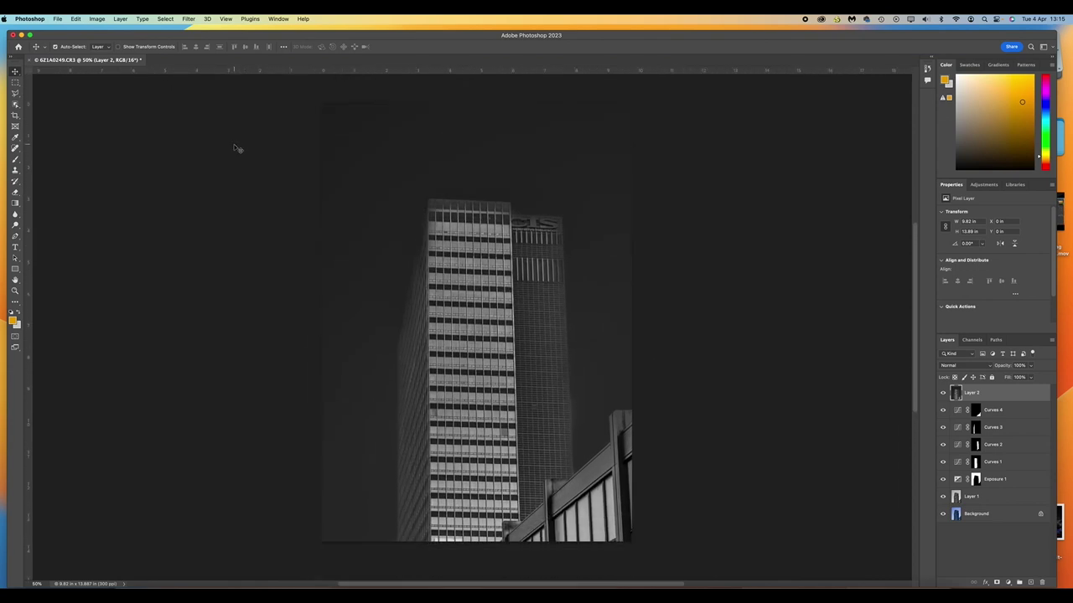
left_click(165, 18)
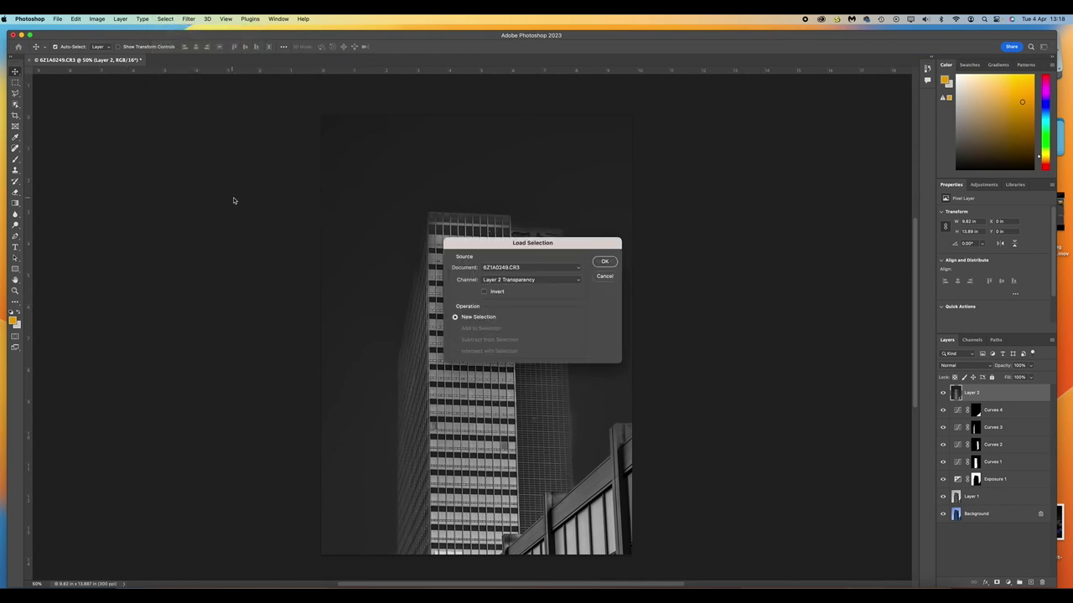
left_click(577, 280)
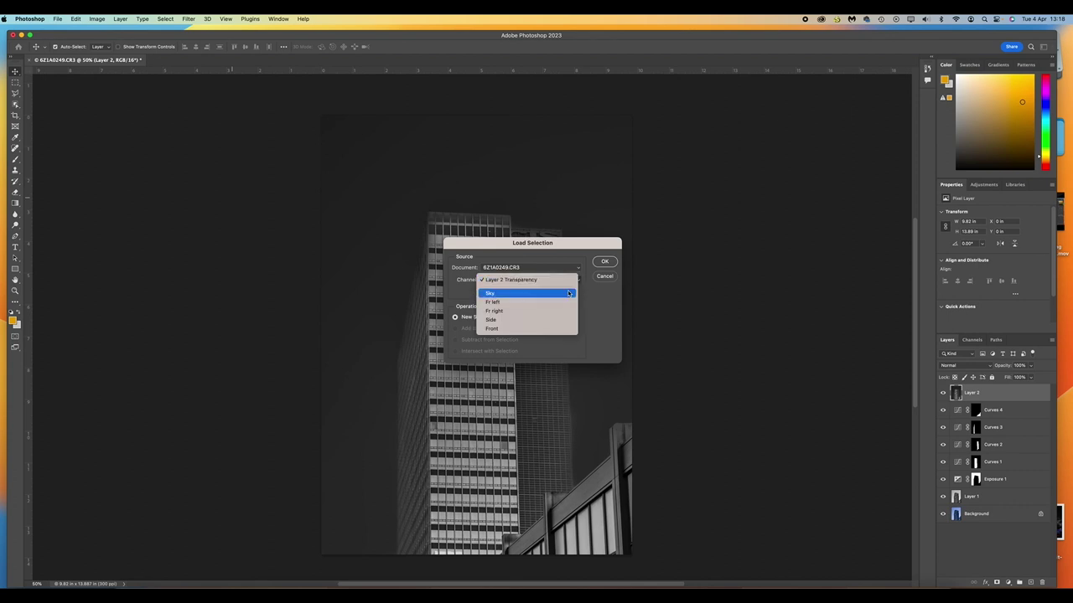
left_click(569, 294)
left_click(604, 261)
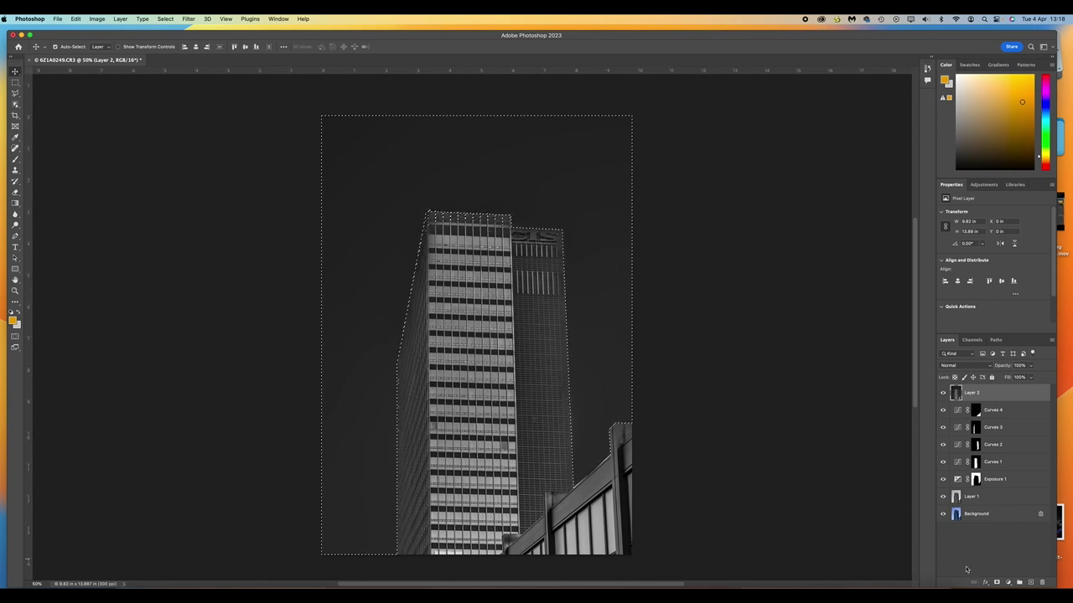
left_click(1031, 582)
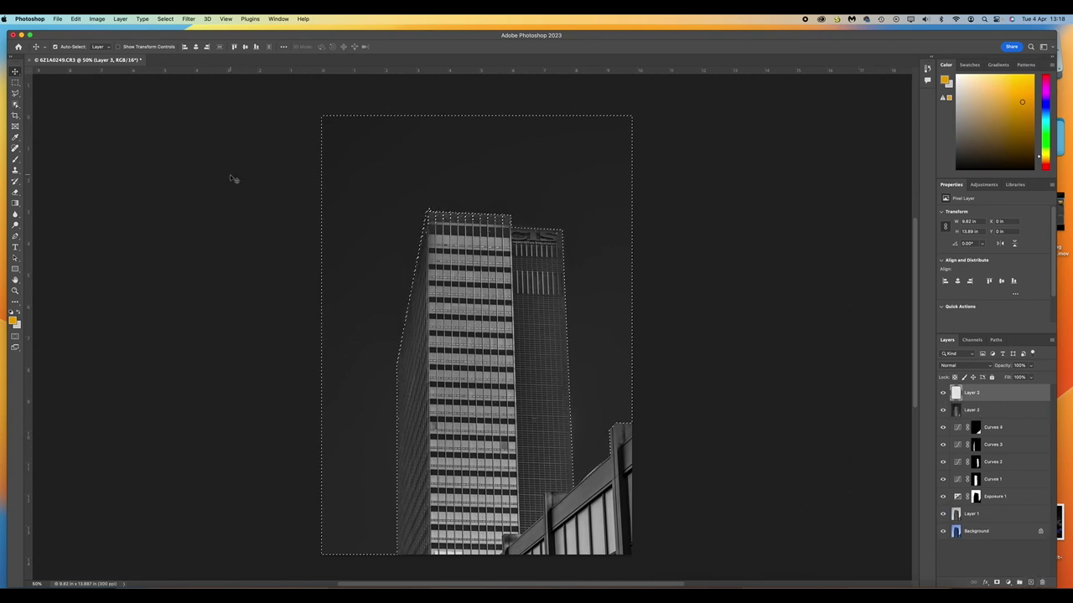
Step: Render Clouds into the sky selection on Layer 3 and add a layer mask from it
left_click(189, 19)
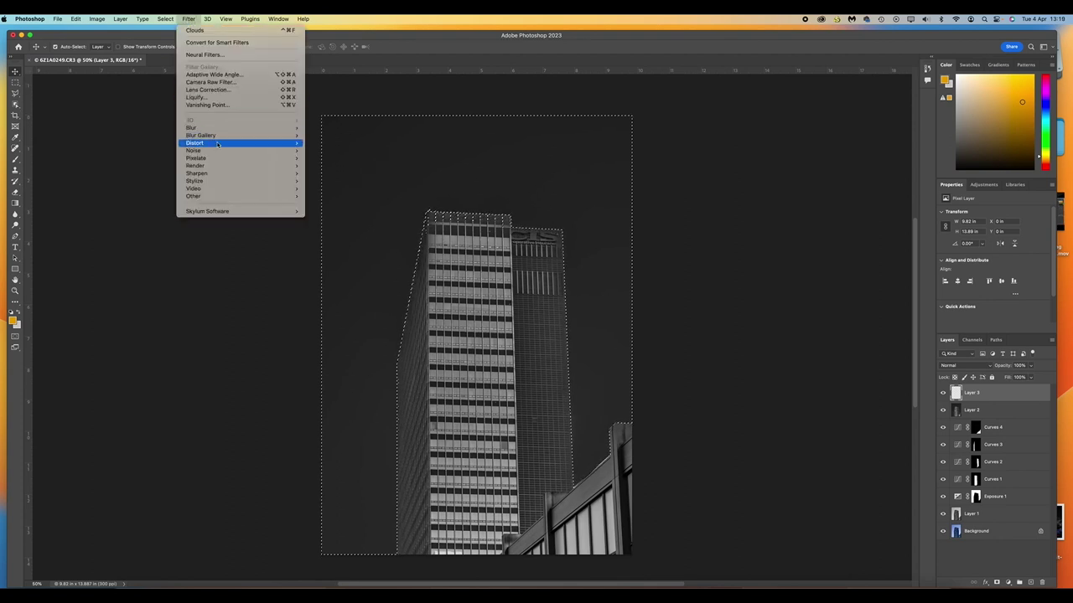
mouse_move(221, 159)
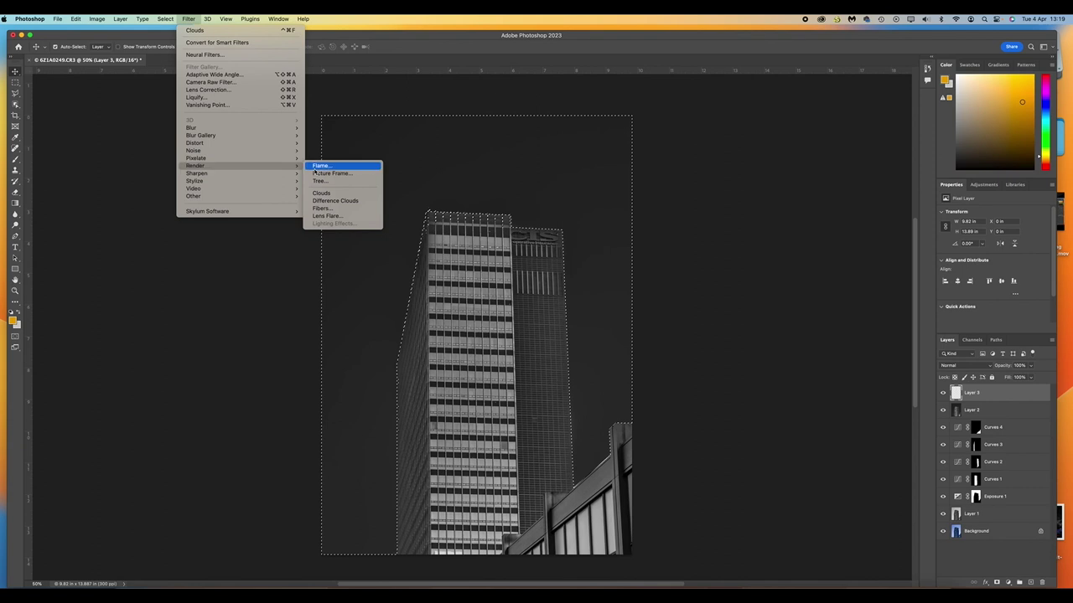
left_click(322, 194)
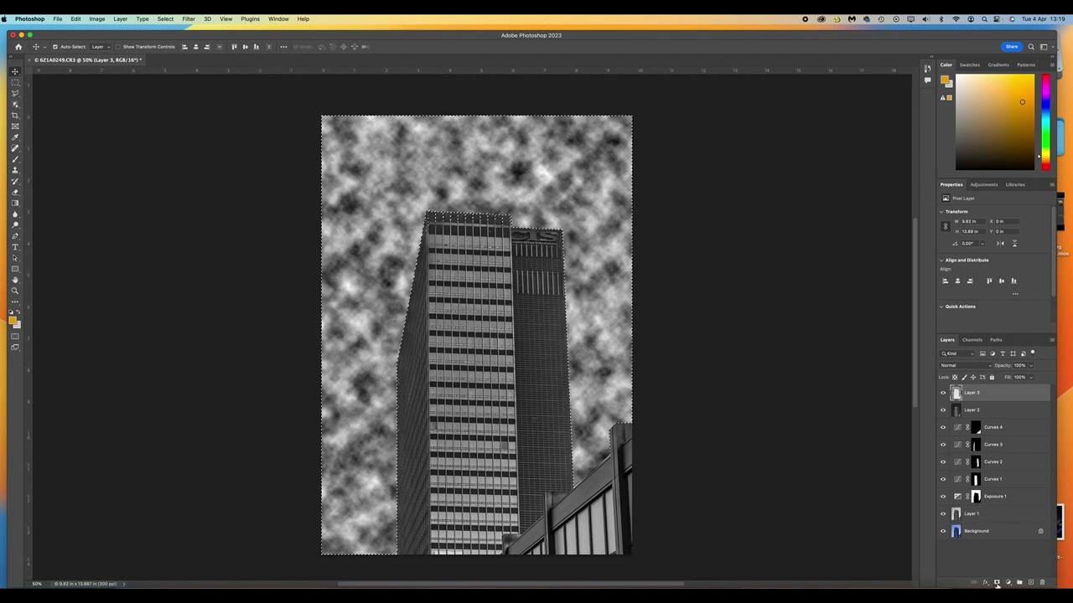
left_click(996, 584)
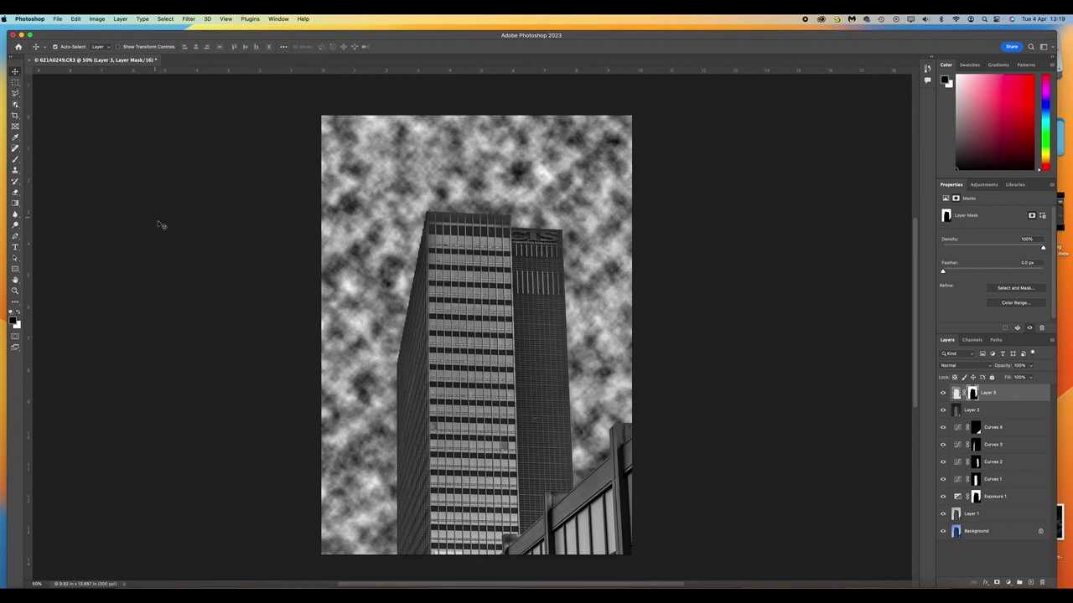
Step: Paint black on Layer 3's mask with an enlarged brush to hide the left-side clouds
left_click(15, 158)
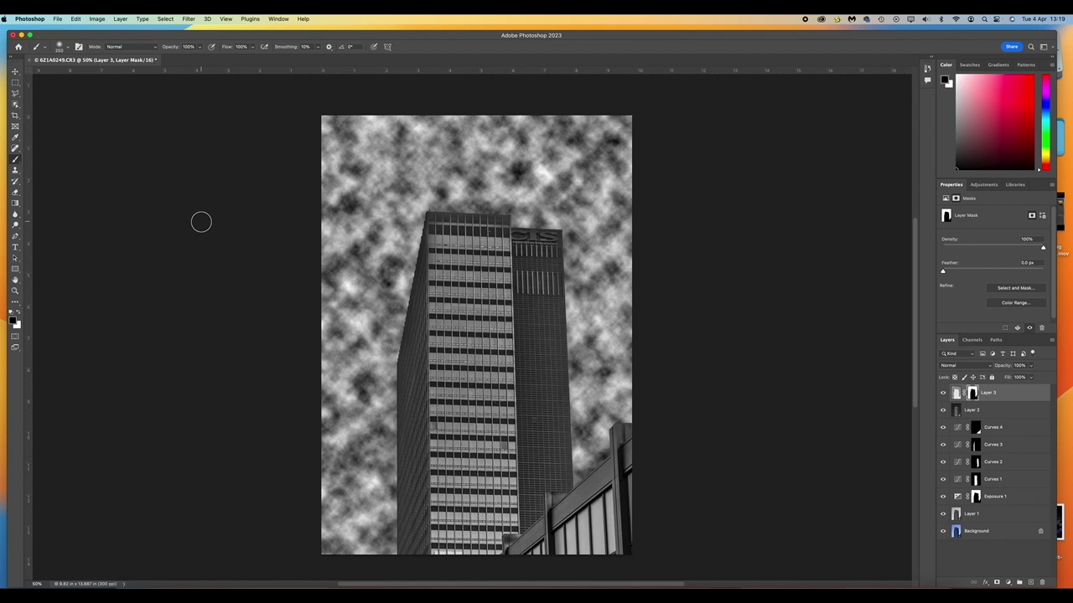
key("bracketright")
key("bracketright")
key("bracketright")
left_click_drag(326, 337, 360, 381)
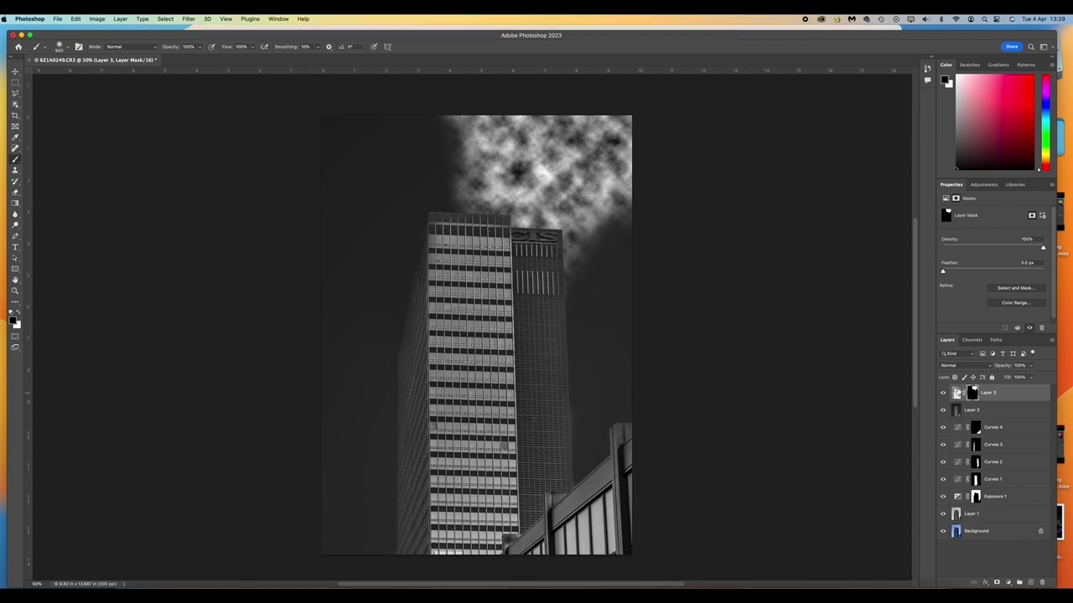
left_click(956, 393)
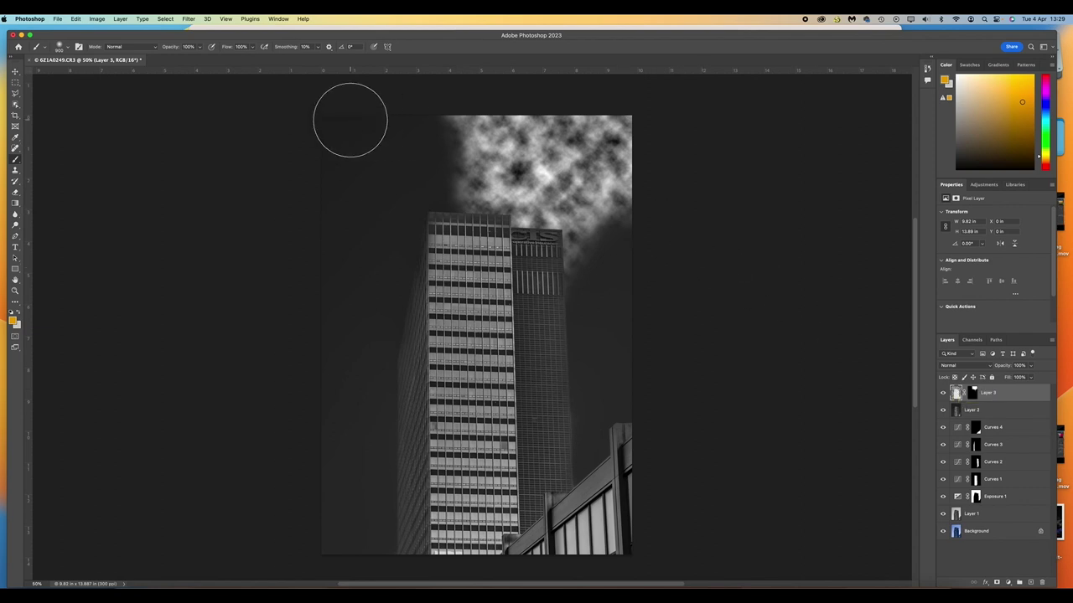
left_click(189, 18)
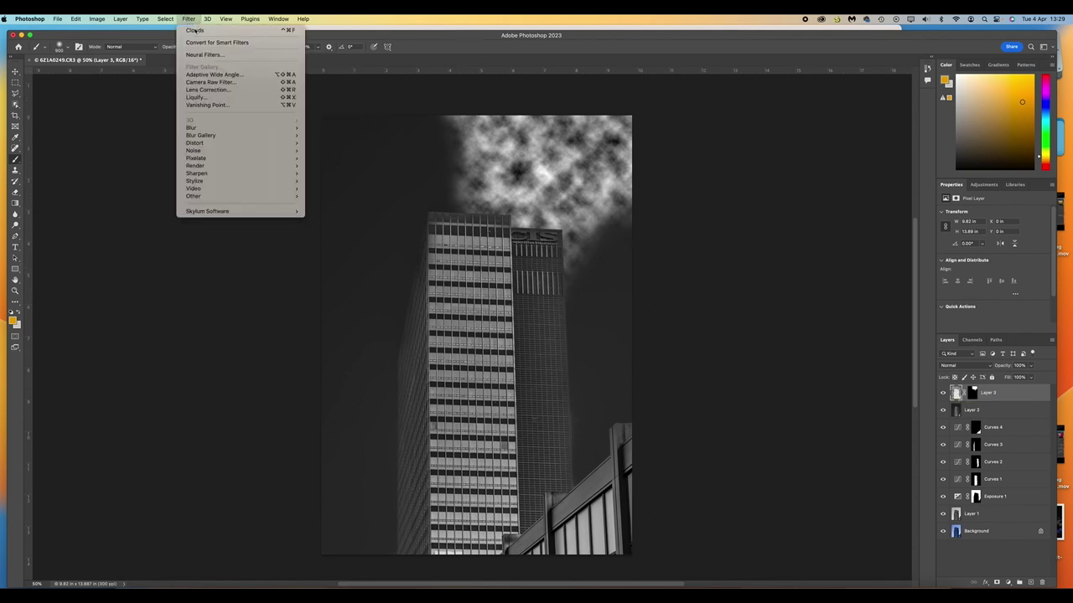
Step: Apply Motion Blur to the clouds at a 48° angle and 301 pixels distance
mouse_move(249, 127)
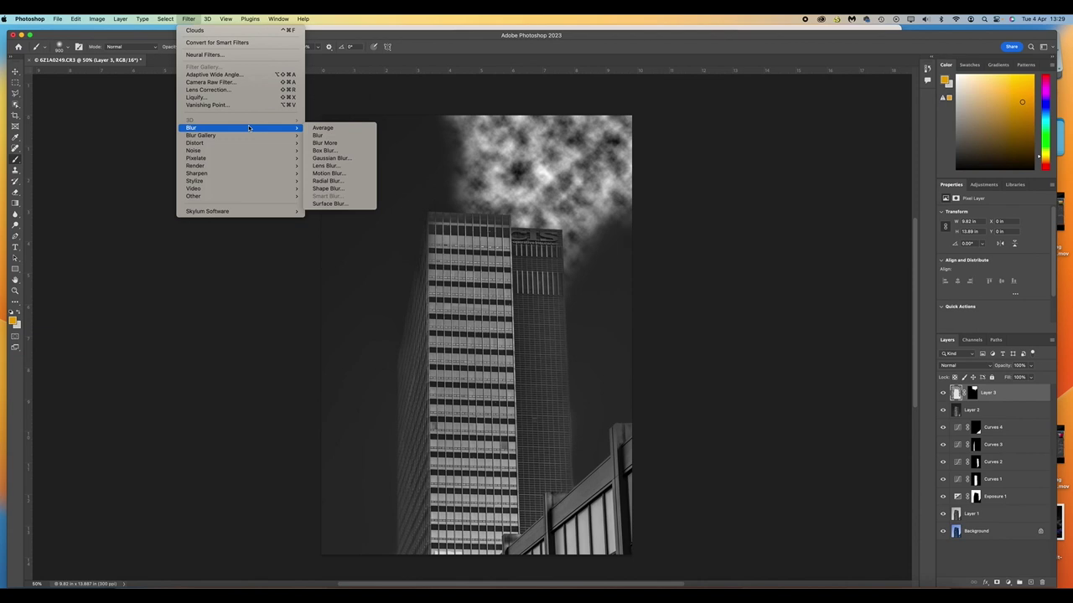
left_click(339, 174)
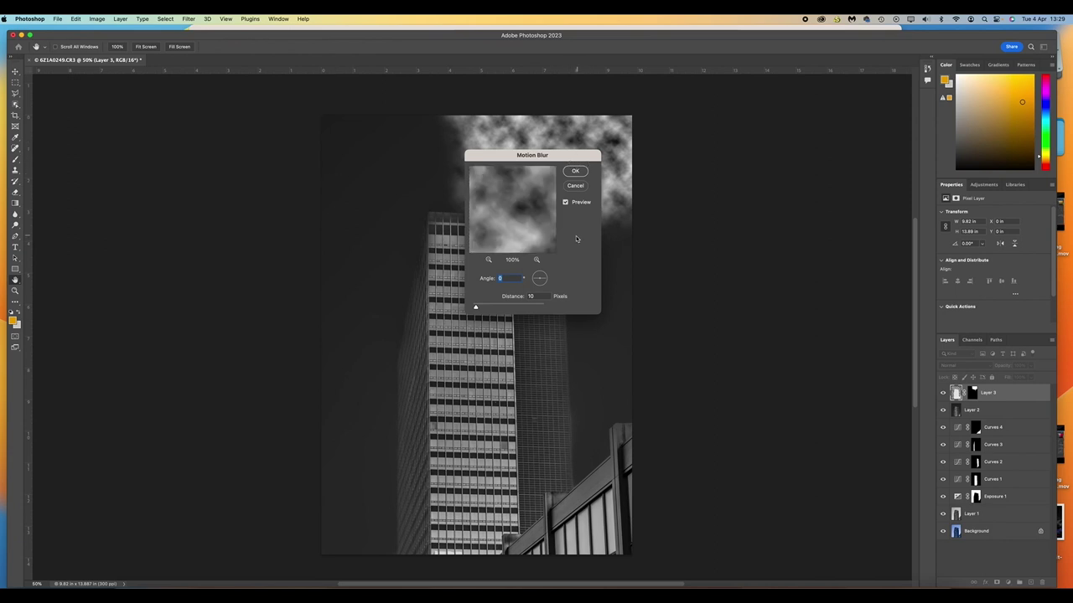
left_click(545, 275)
left_click_drag(475, 307, 501, 309)
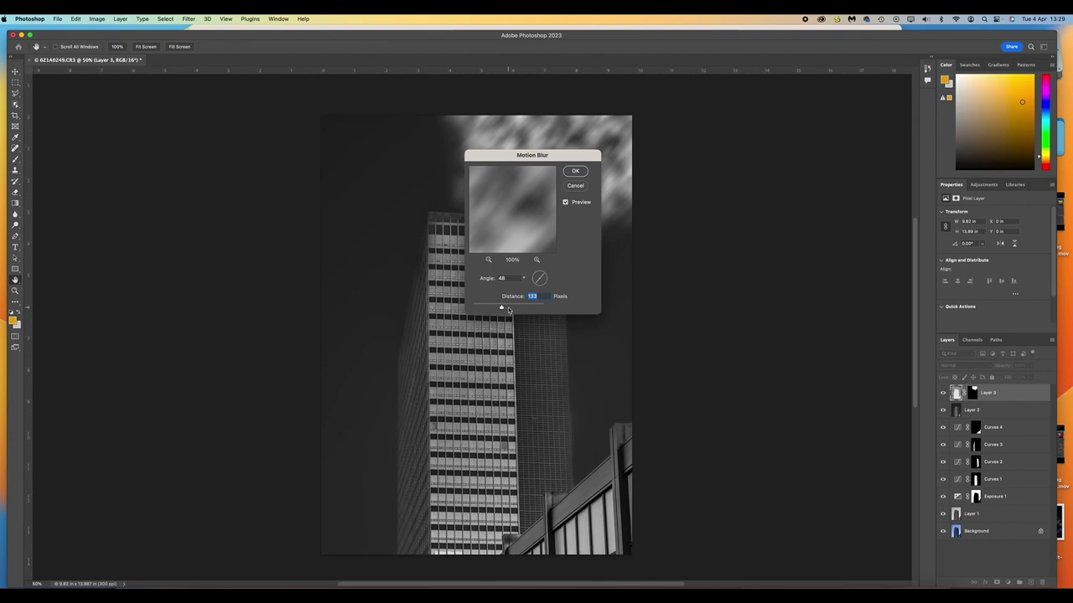
left_click(510, 309)
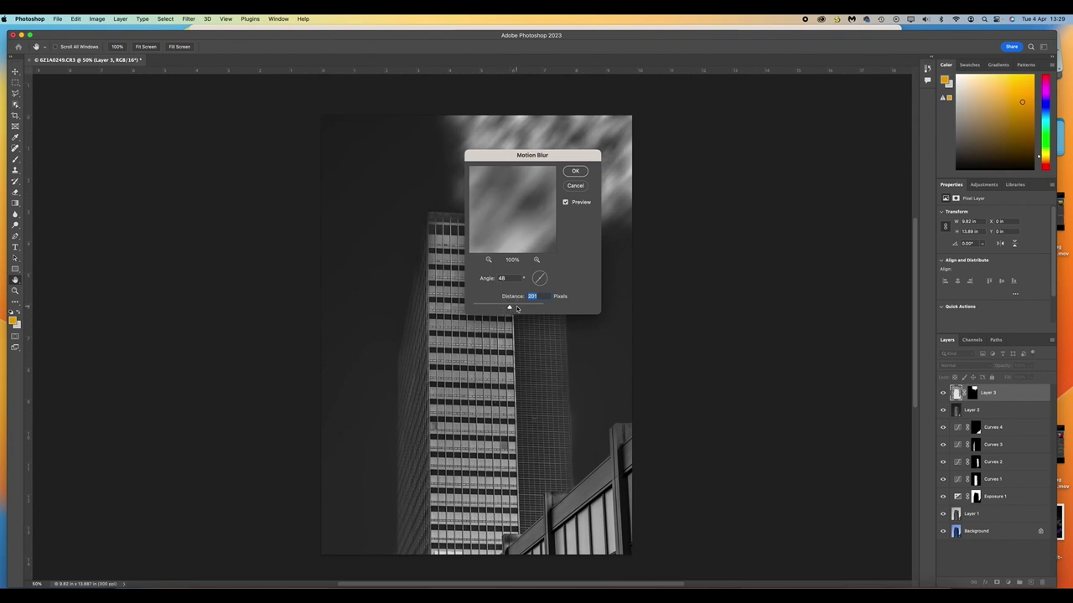
left_click(516, 308)
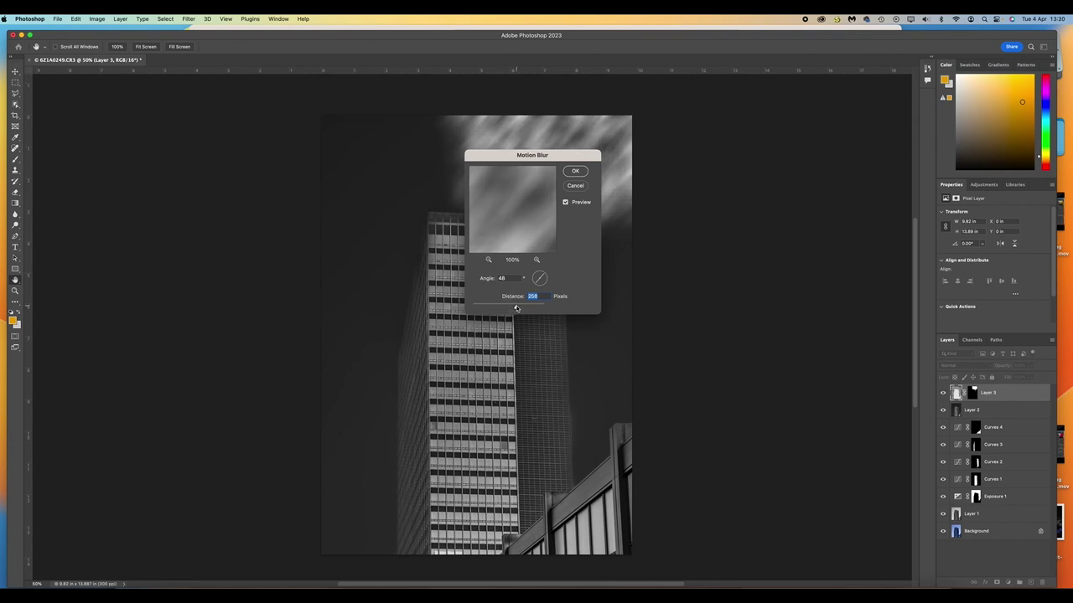
left_click(521, 309)
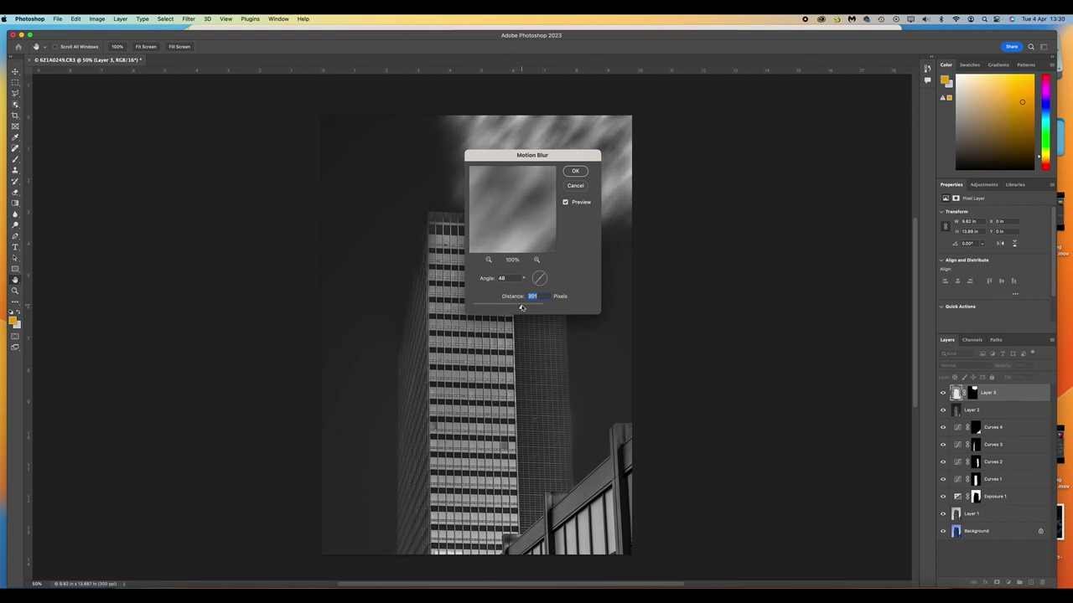
left_click(577, 172)
key("b")
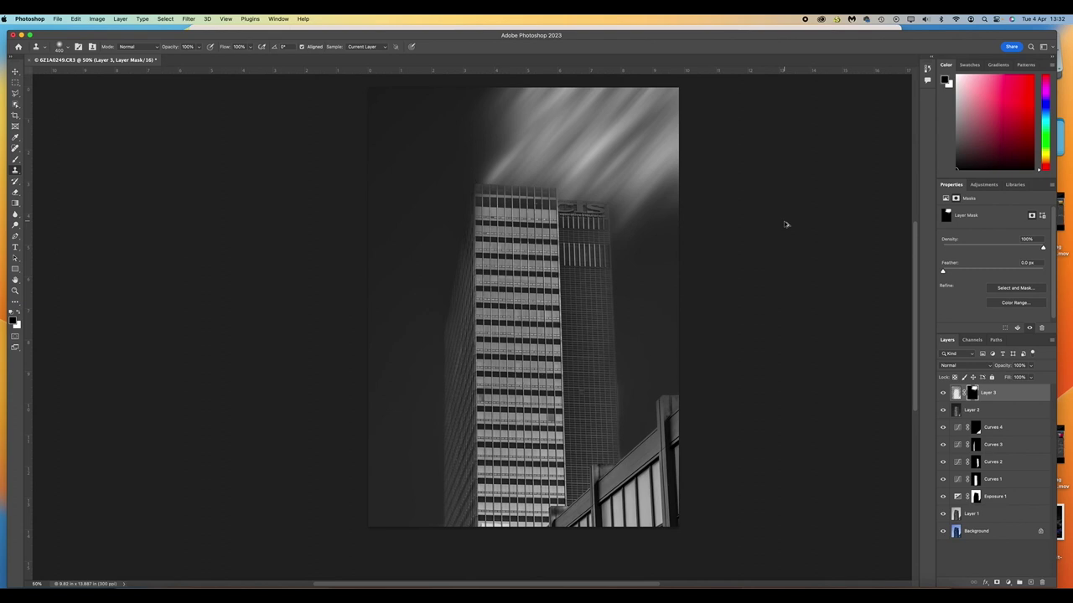
Step: Stamp all visible layers into a new Layer 4 and duplicate the colour Background layer
key("super+alt+shift+e")
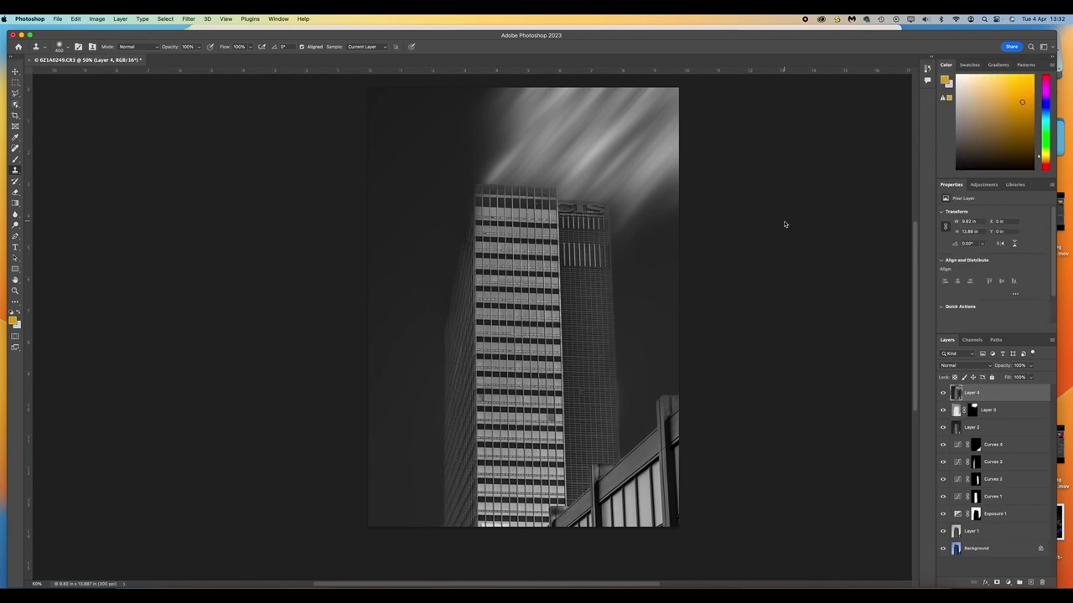
scroll(784, 225, "down", 4)
scroll(728, 301, "up", 4)
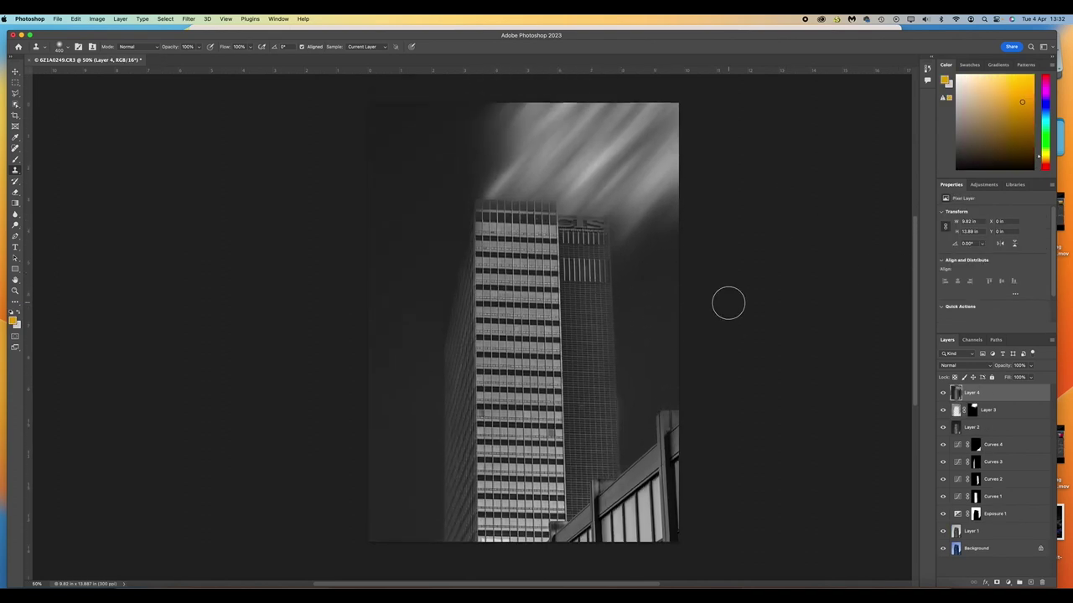
scroll(729, 302, "up", 1)
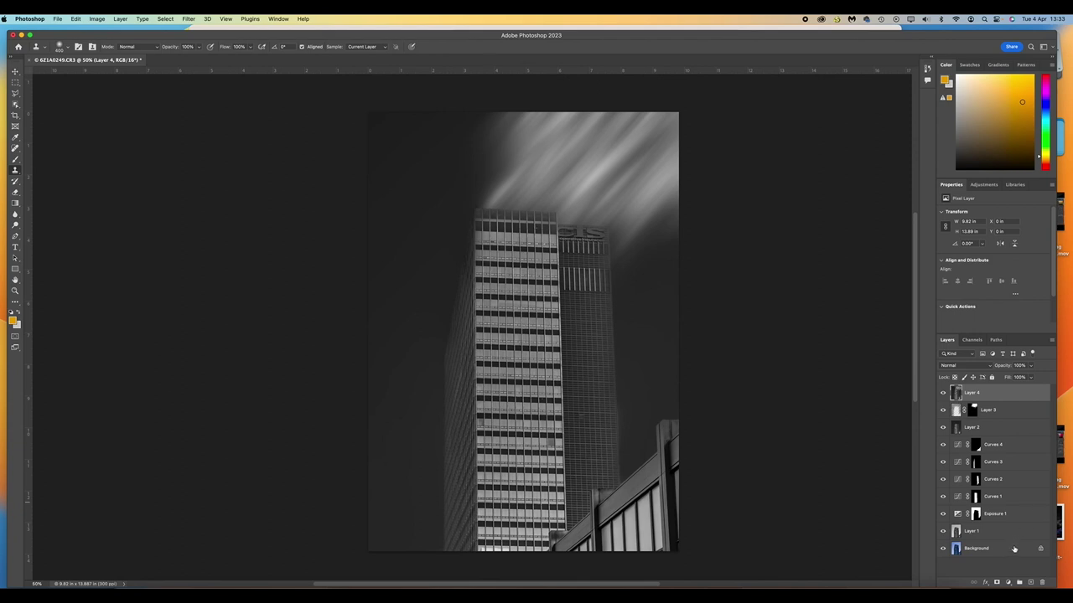
left_click(1014, 550)
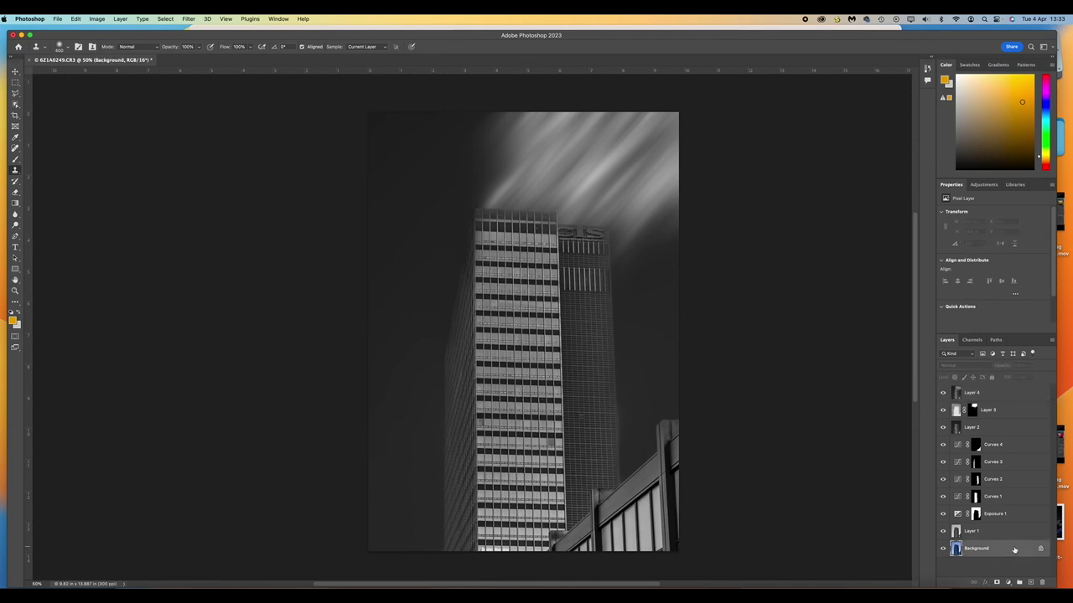
key("super+j")
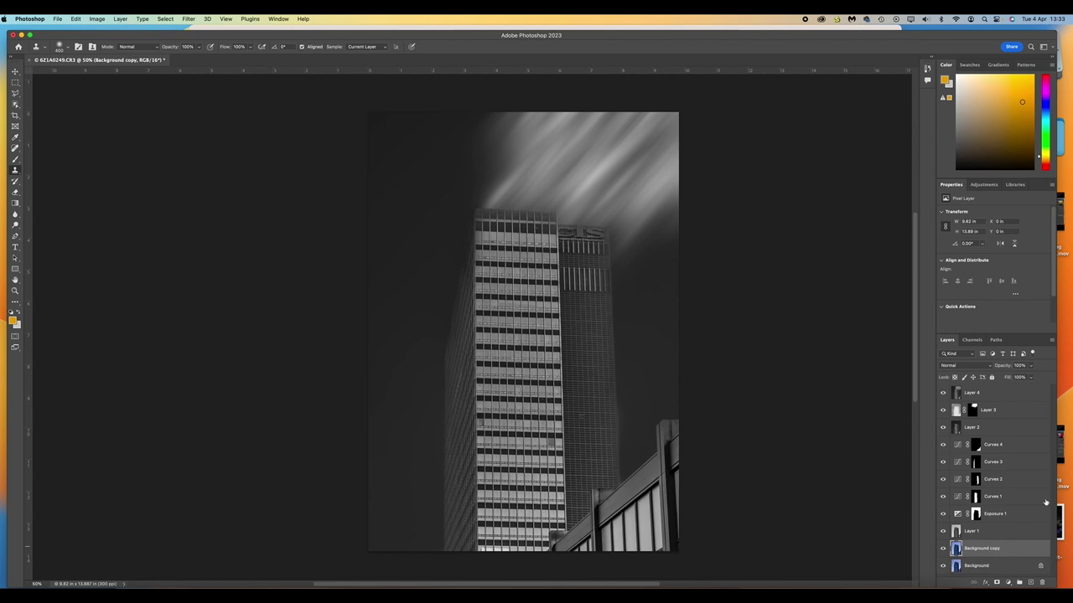
Step: Duplicate Layer 4 and move Background copy between Layer 4 and Layer 4 copy
left_click(1017, 394)
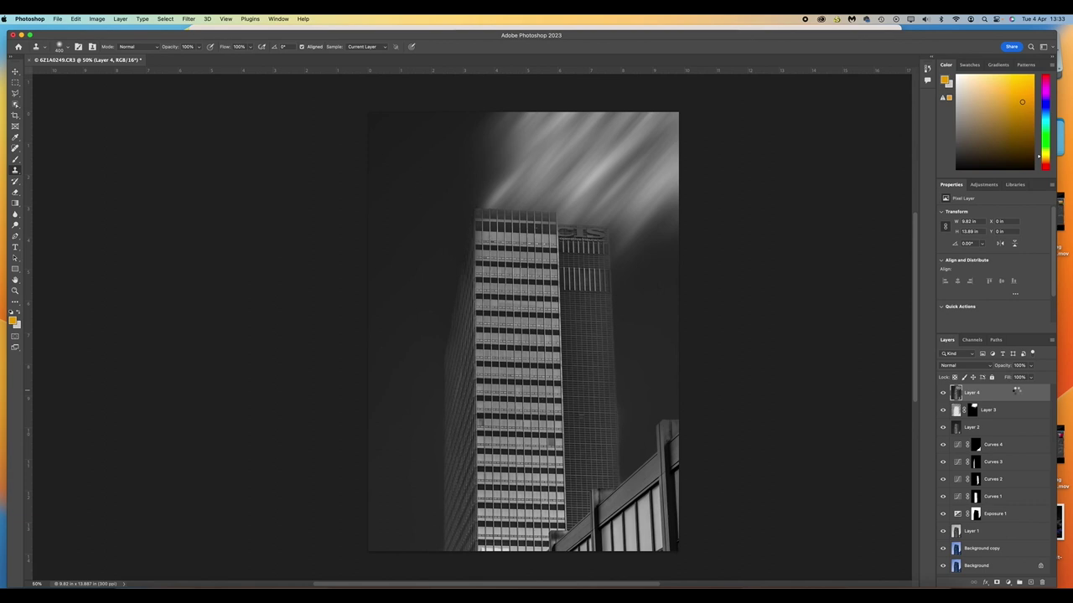
key("super+j")
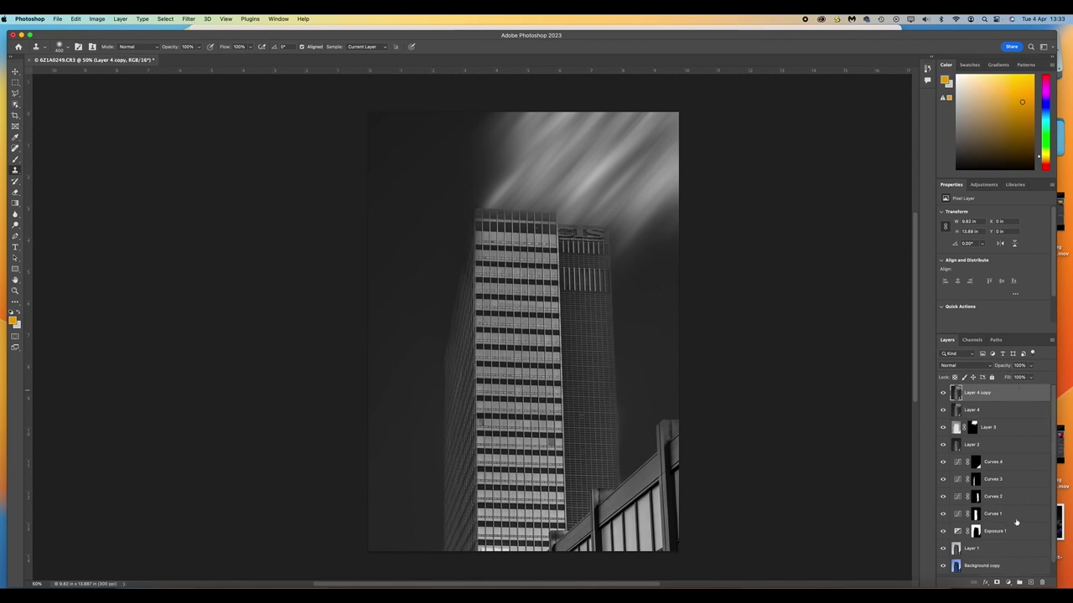
left_click_drag(1013, 569, 1005, 409)
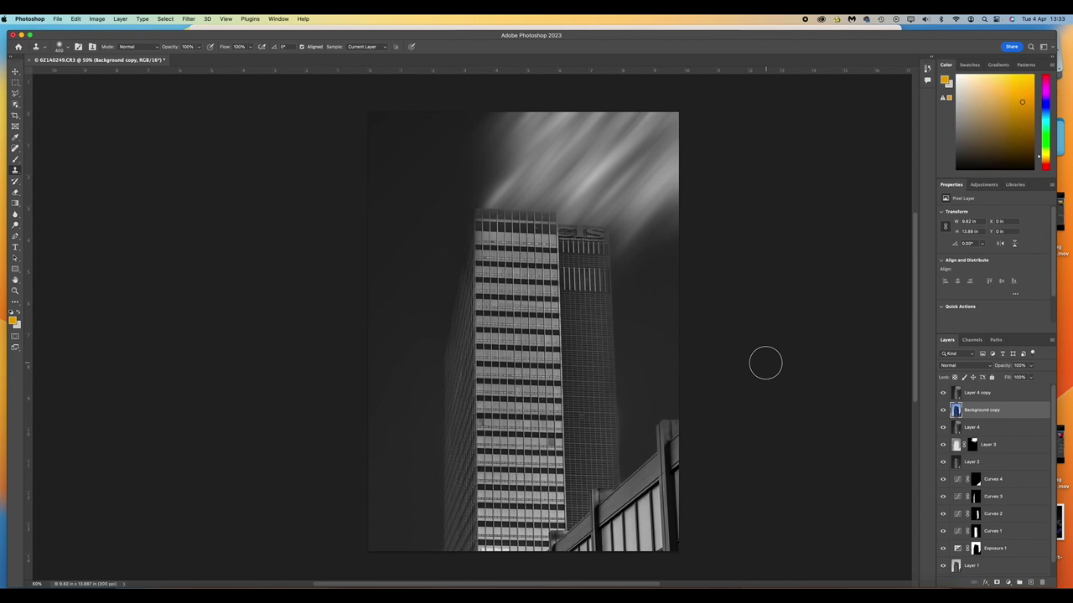
key("super+plus")
key("super+plus")
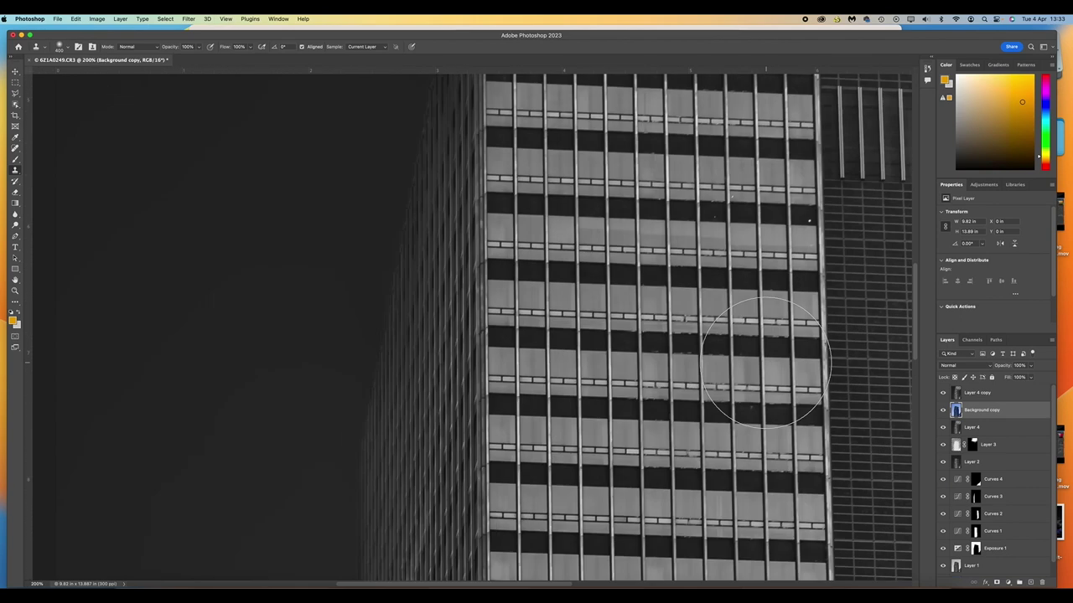
scroll(766, 363, "up", 10)
scroll(765, 362, "right", 8)
scroll(765, 363, "down", 3)
Step: Add a white mask to Layer 4 copy and paint black over the CIS letters
key("super+plus")
key("super+plus")
key("super+plus")
key("super+plus")
key("b")
key("d")
left_click(1006, 393)
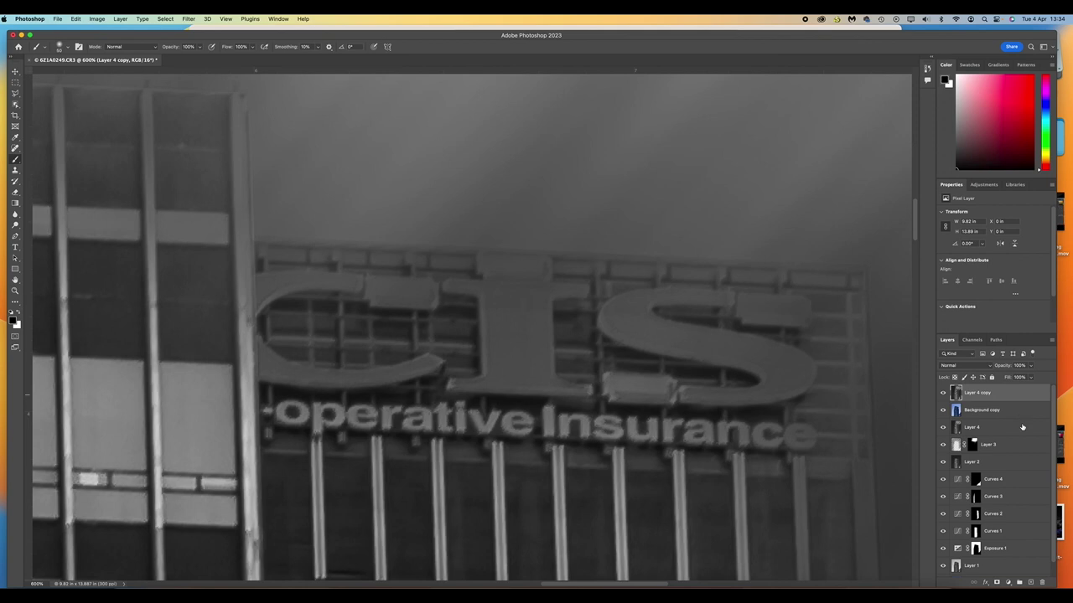
left_click(996, 582)
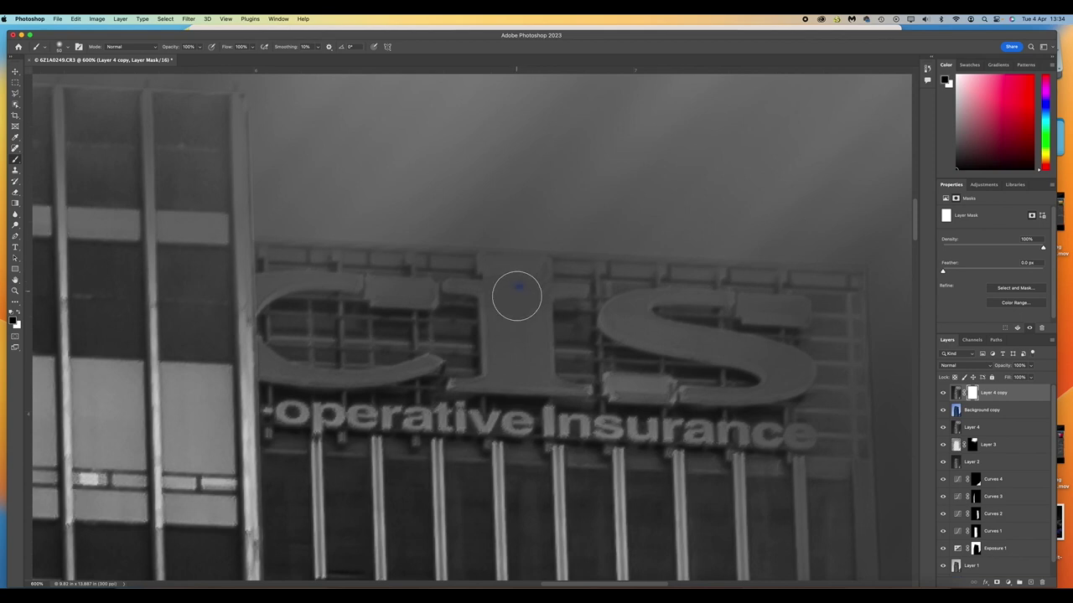
mouse_move(516, 296)
left_mouse_down()
mouse_move(524, 351)
mouse_move(515, 287)
mouse_move(504, 290)
mouse_move(519, 331)
mouse_move(514, 366)
mouse_move(529, 381)
mouse_move(517, 384)
mouse_move(498, 270)
left_mouse_up()
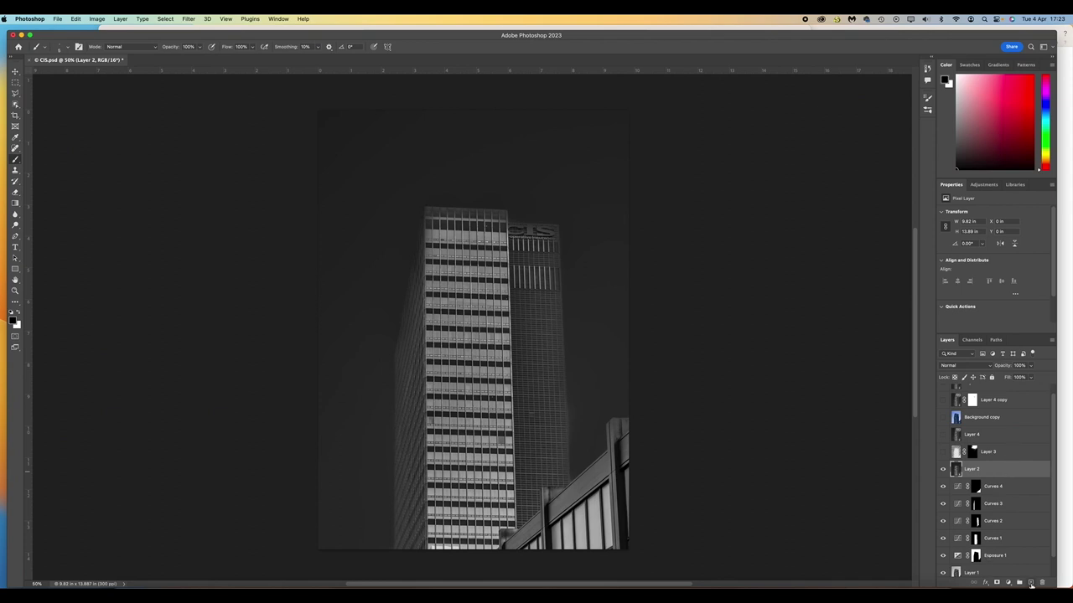
Step: Duplicate Layer 2 with Cmd+J, creating Layer 2 copy directly above it
key("super+j")
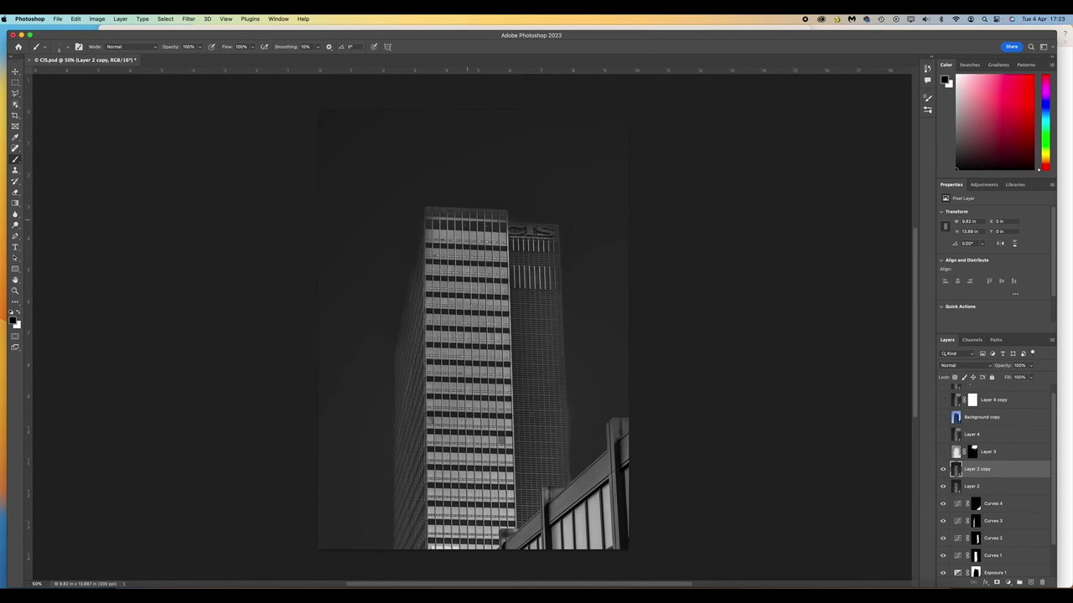
Step: Load the saved Sky channel as the active selection with Select > Load Selection
left_click(165, 19)
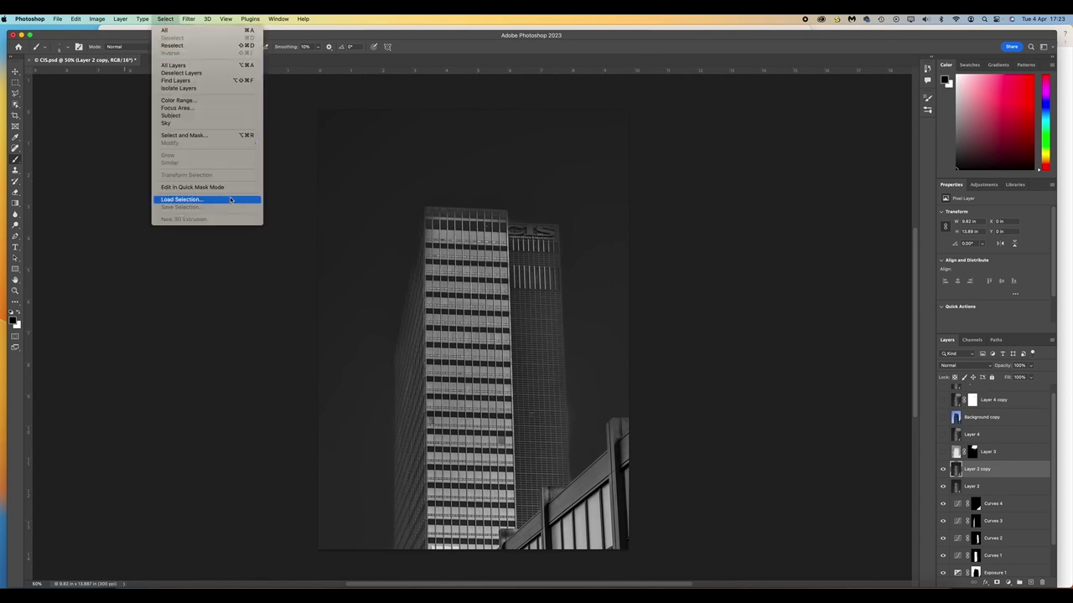
left_click(231, 203)
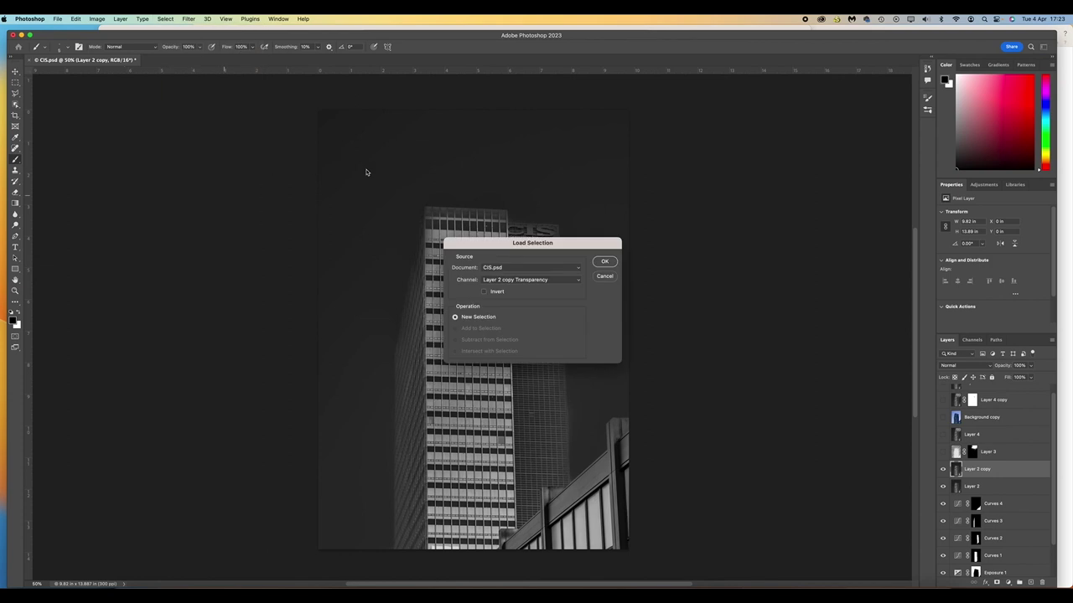
left_click(578, 283)
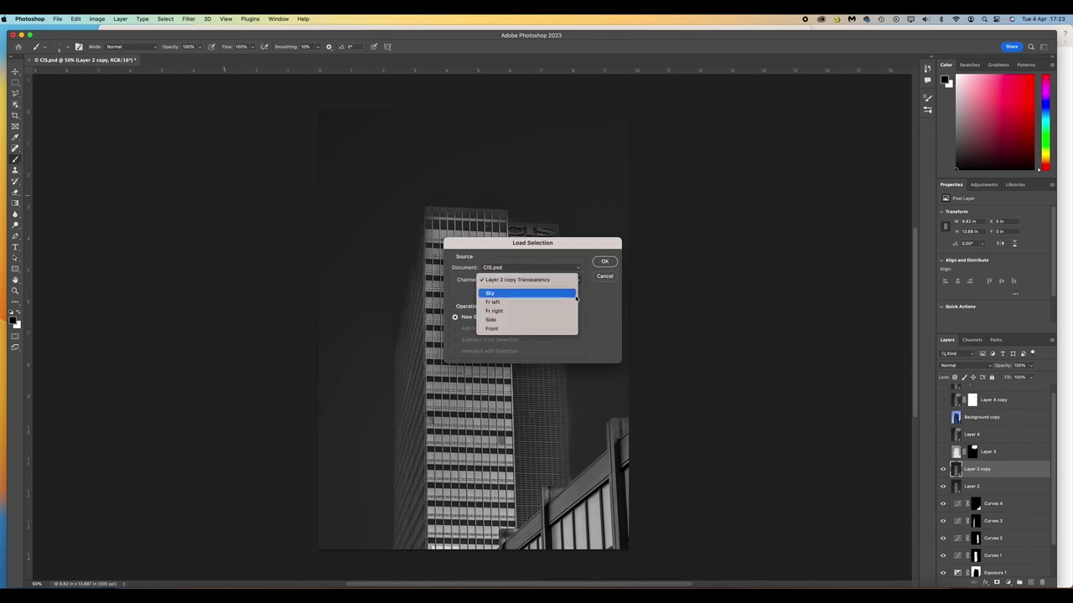
left_click(570, 293)
left_click(605, 262)
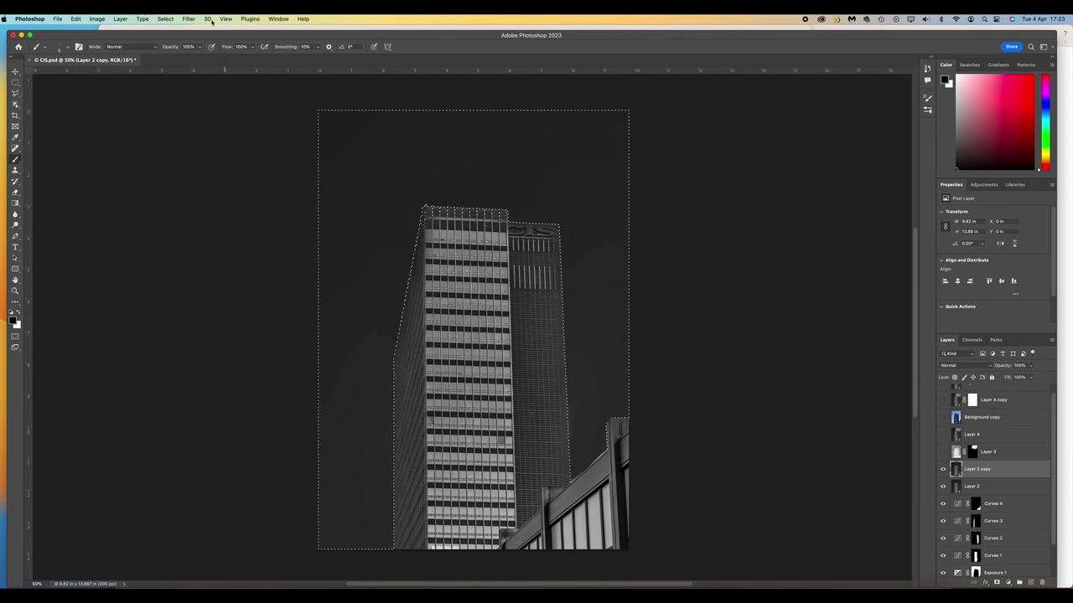
Step: Open the Motion Blur filter from the Filter menu's blur options
left_click(188, 19)
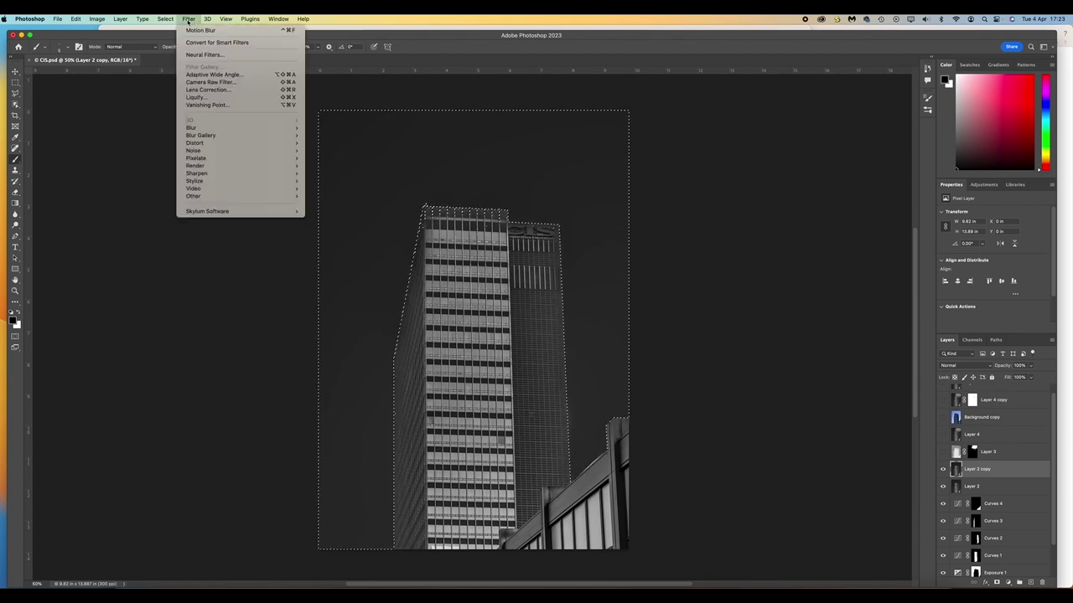
mouse_move(195, 152)
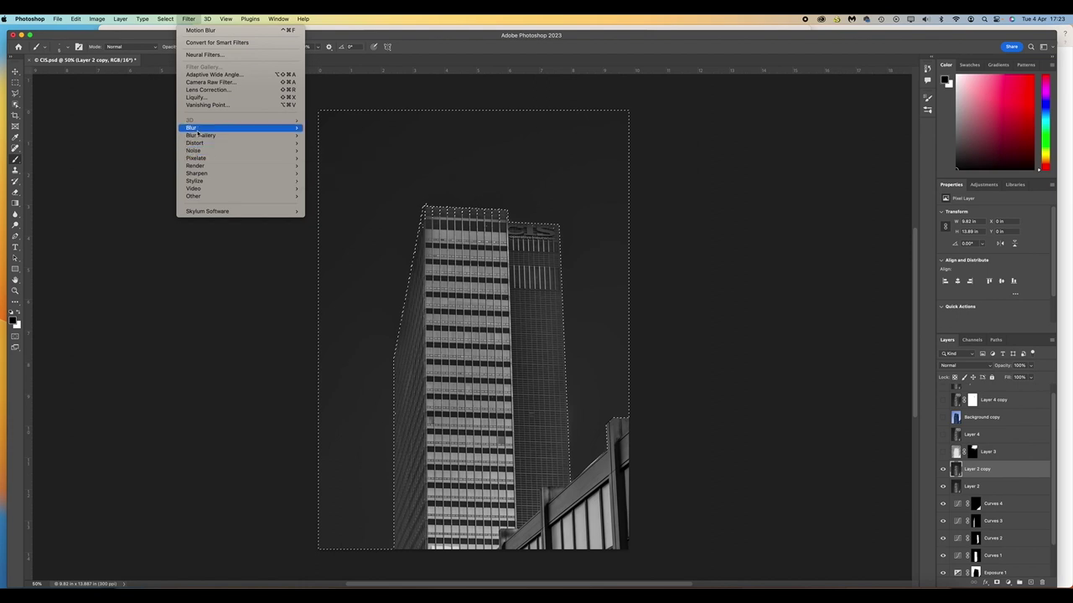
mouse_move(280, 136)
mouse_move(272, 166)
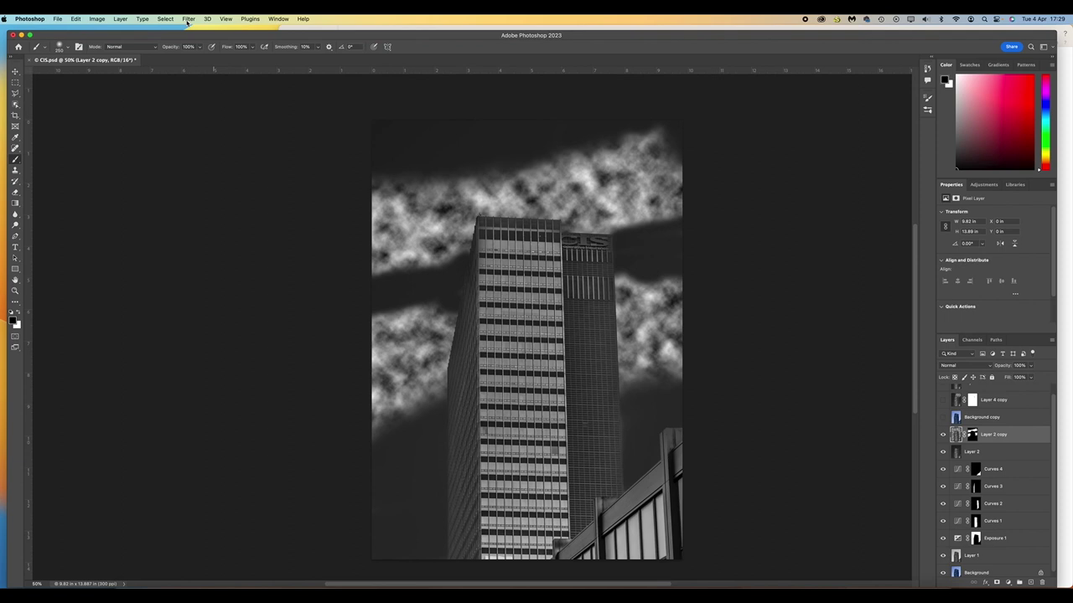
left_click(188, 20)
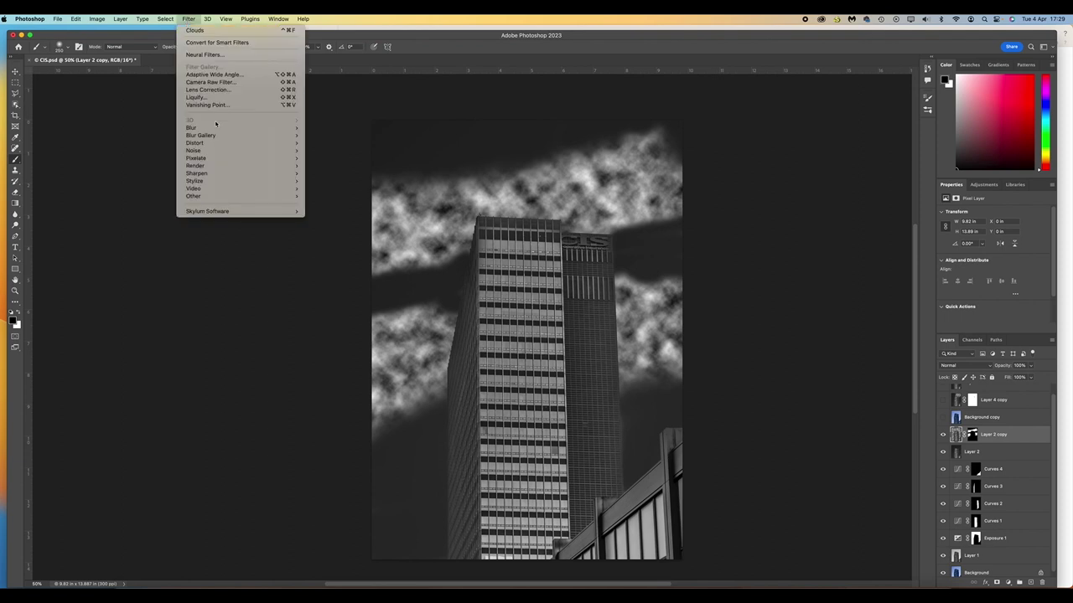
mouse_move(220, 128)
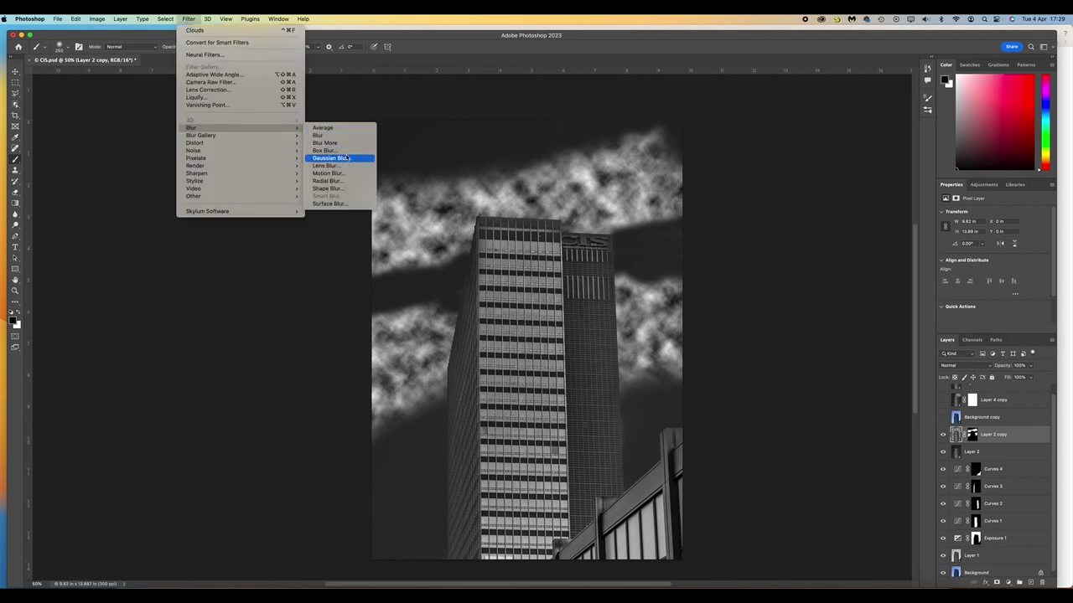
left_click(345, 173)
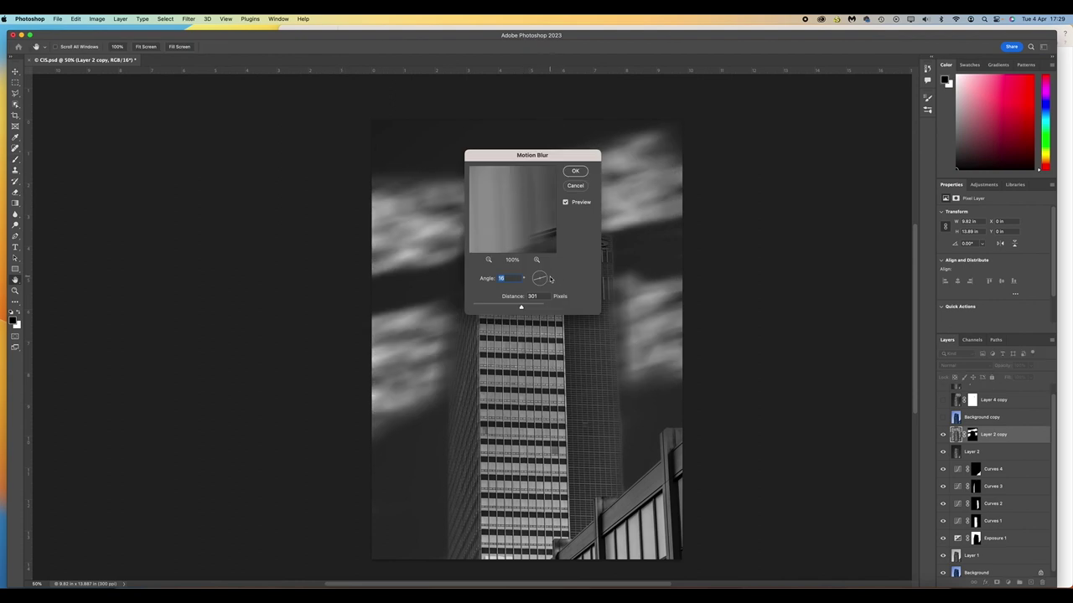
Step: Set the Motion Blur angle to about -4° with a distance of 301 px
left_click(546, 278)
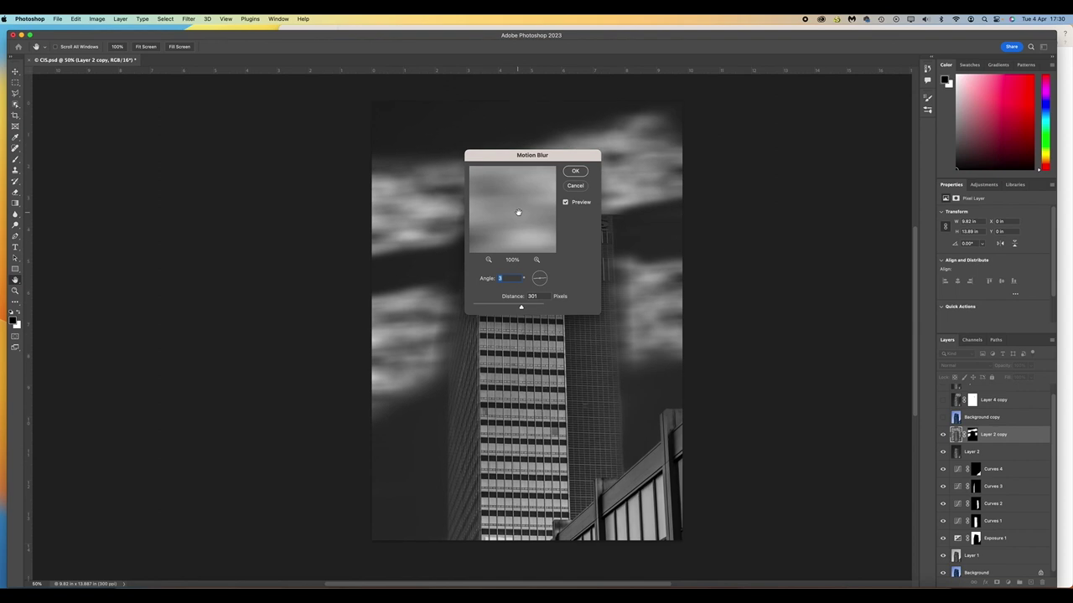
scroll(575, 182, "left", 3)
scroll(575, 182, "down", 2)
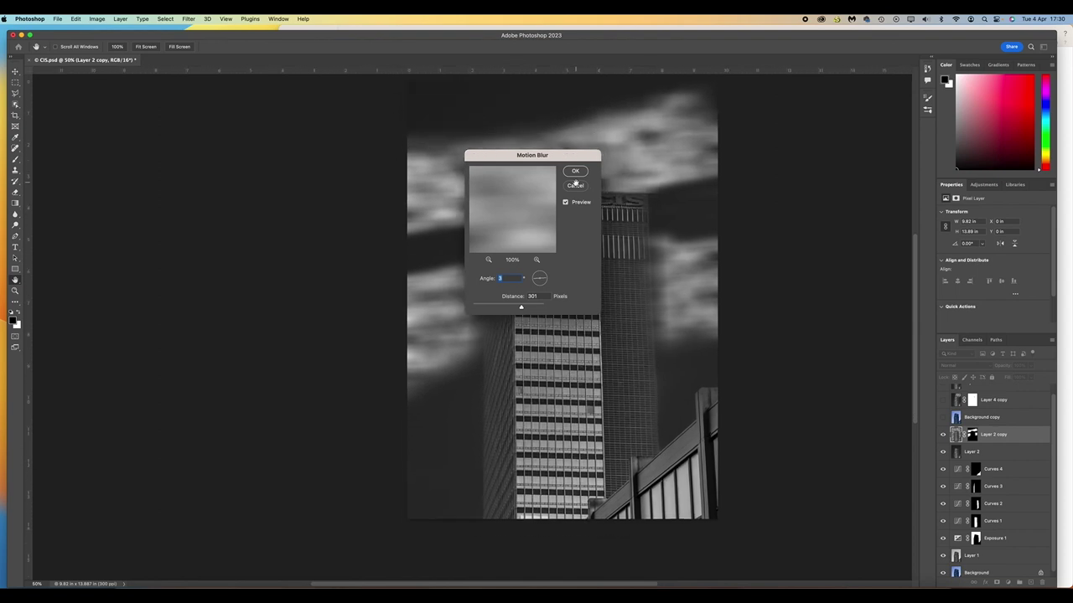
left_click(546, 282)
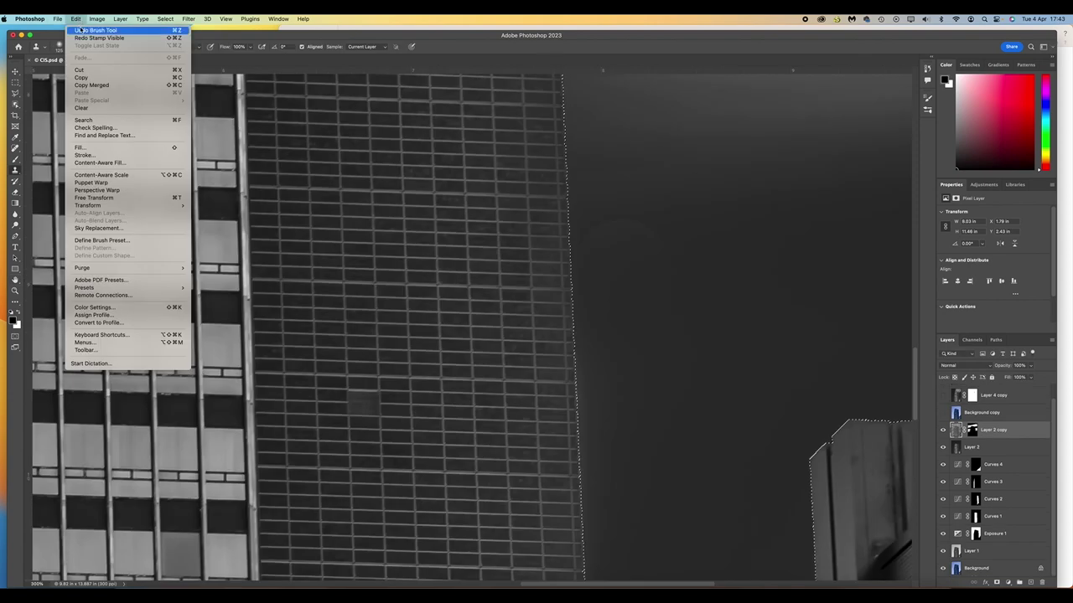
Step: Undo the last Brush Tool stroke and add a new empty Layer 5
left_click(81, 31)
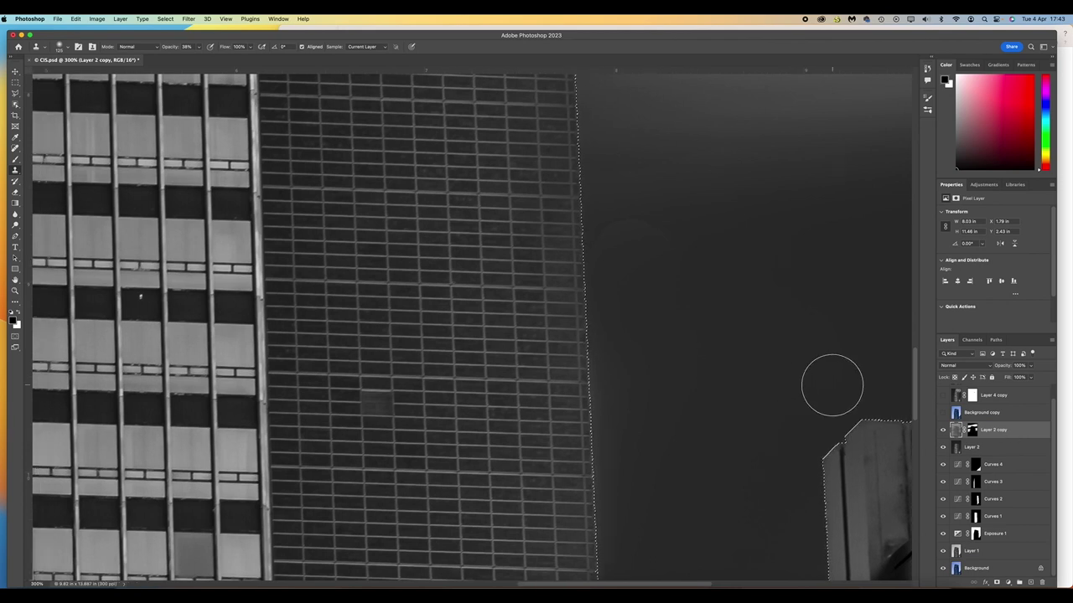
scroll(832, 385, "right", 5)
scroll(833, 386, "down", 5)
scroll(833, 385, "right", 2)
scroll(832, 385, "left", 3)
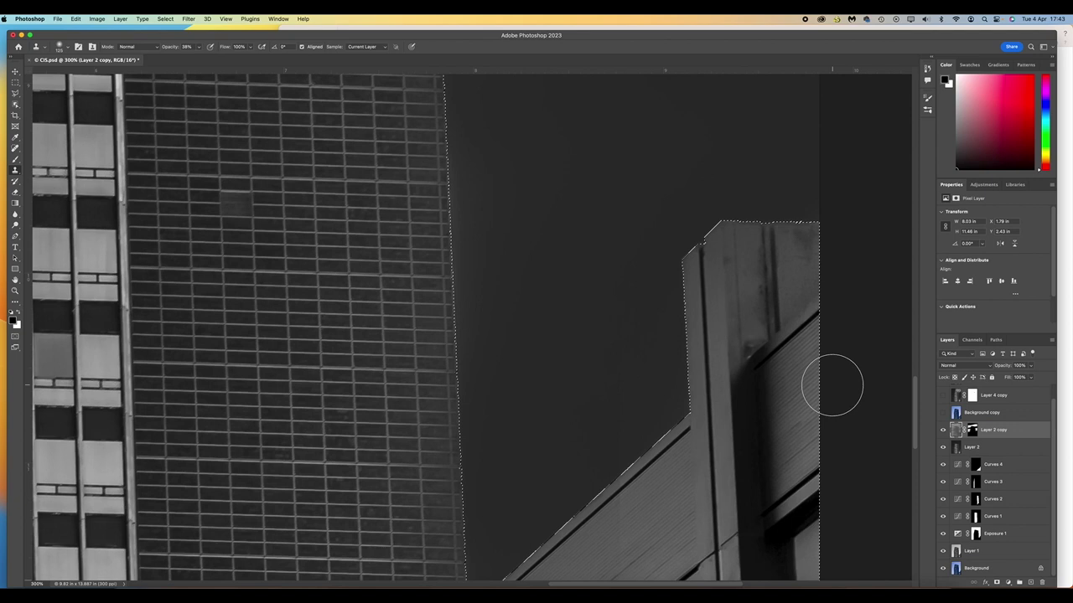
key("ctrl+shift+alt+e")
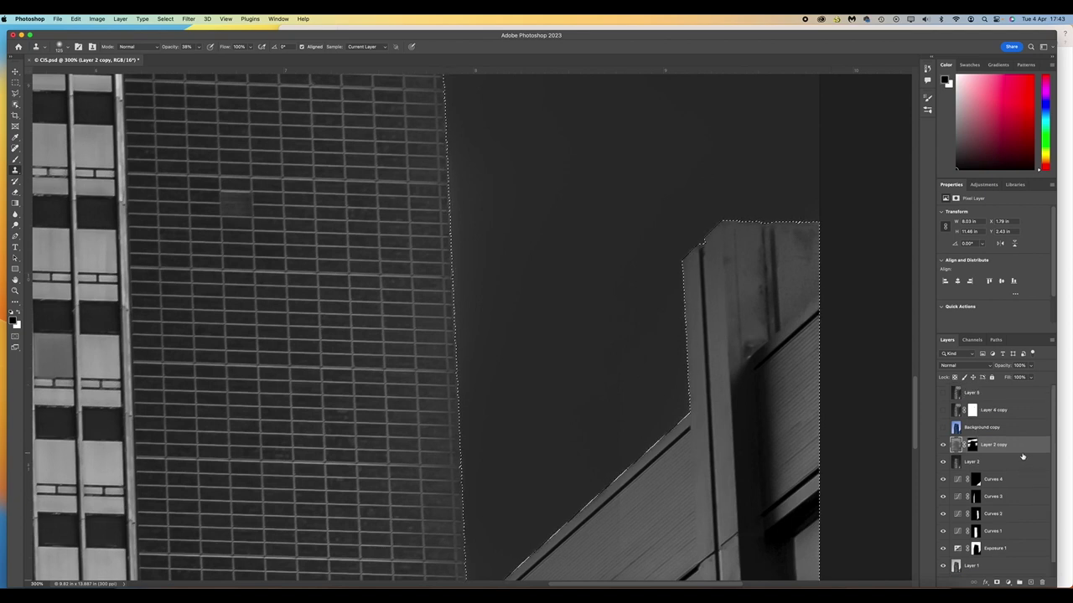
scroll(749, 328, "right", 2)
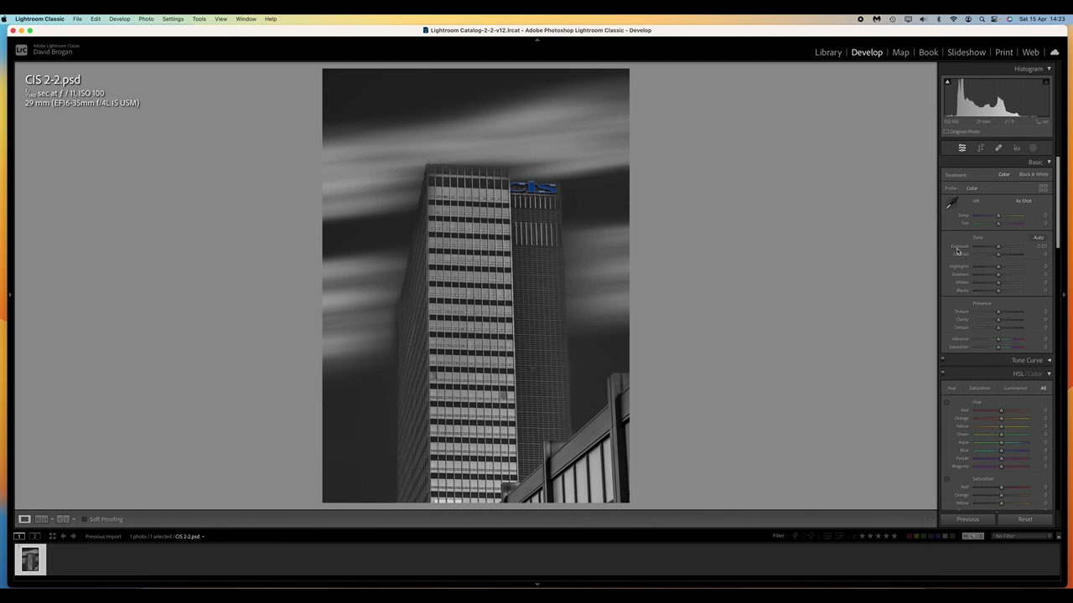
Step: Set Exposure -0.15, Highlights -100, Shadows +100, Temp +7 and Tint +2 in the Basic panel
left_click(999, 250)
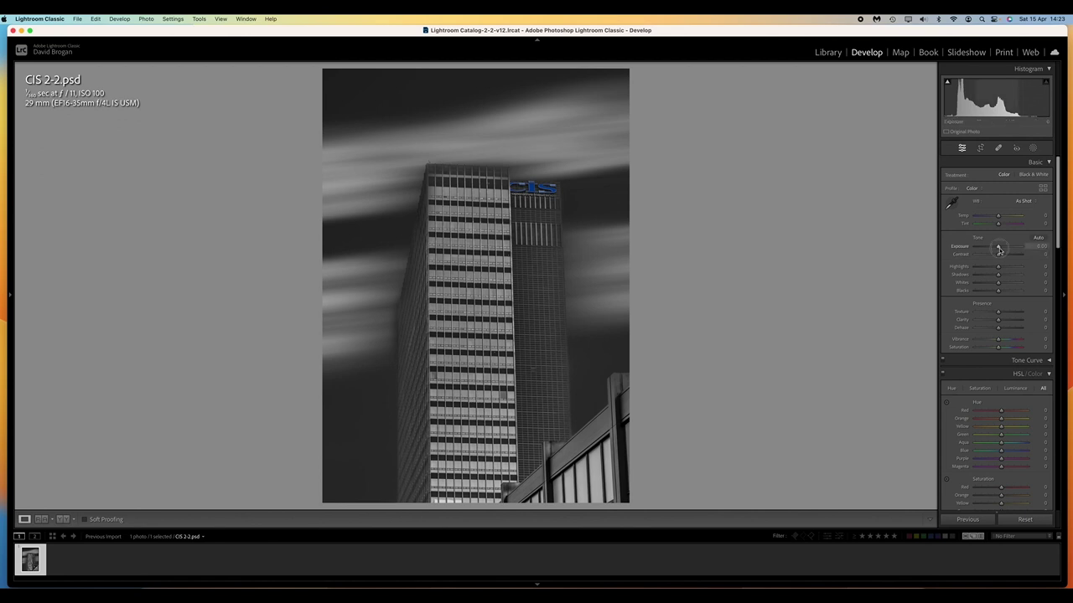
left_click_drag(999, 250, 997, 249)
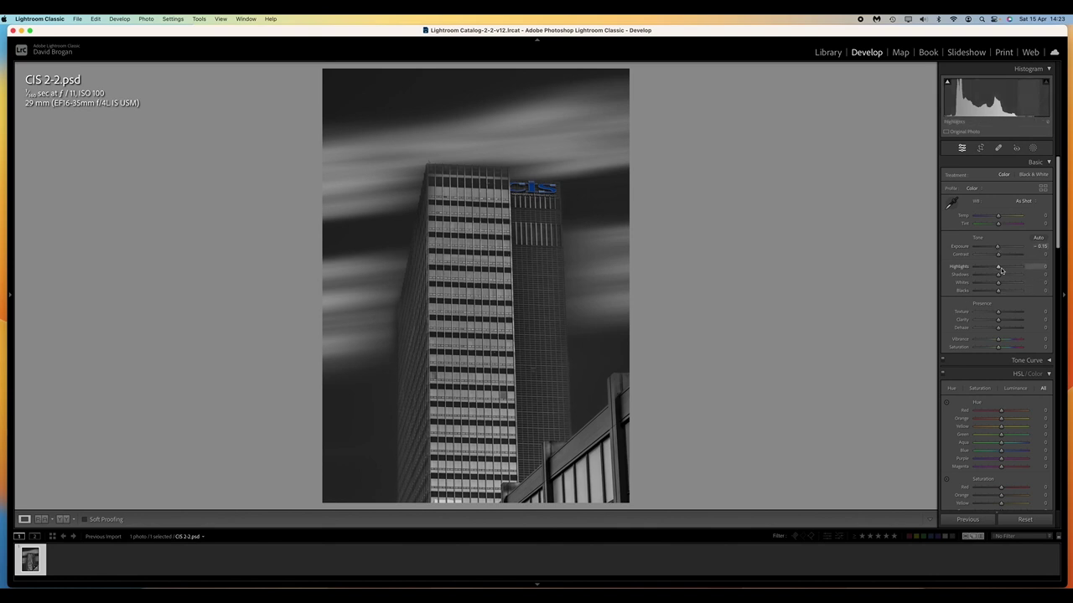
left_click_drag(1001, 269, 1027, 285)
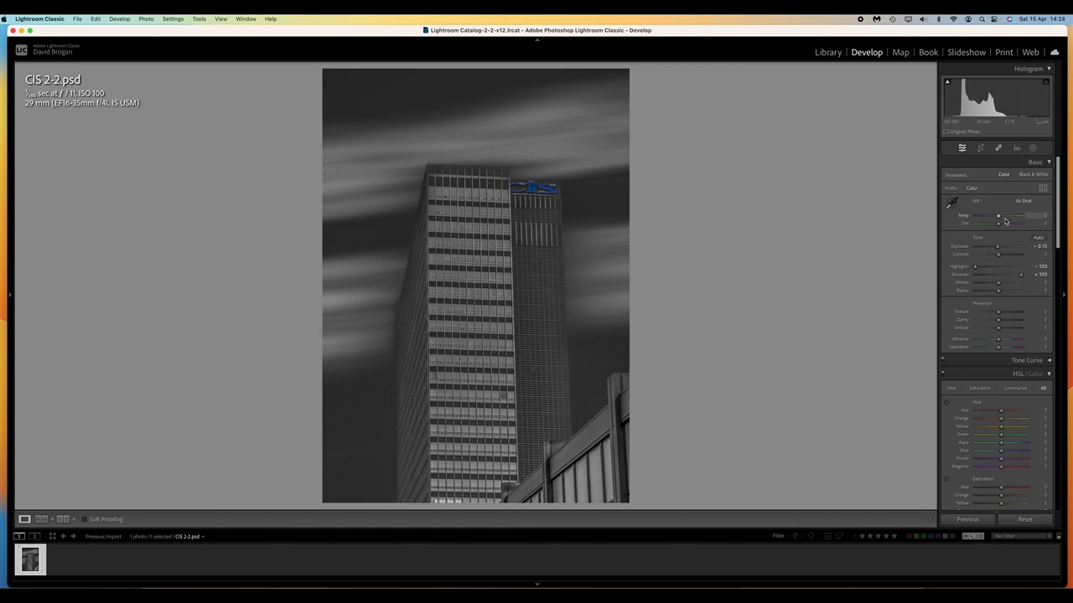
left_click_drag(998, 216, 1000, 218)
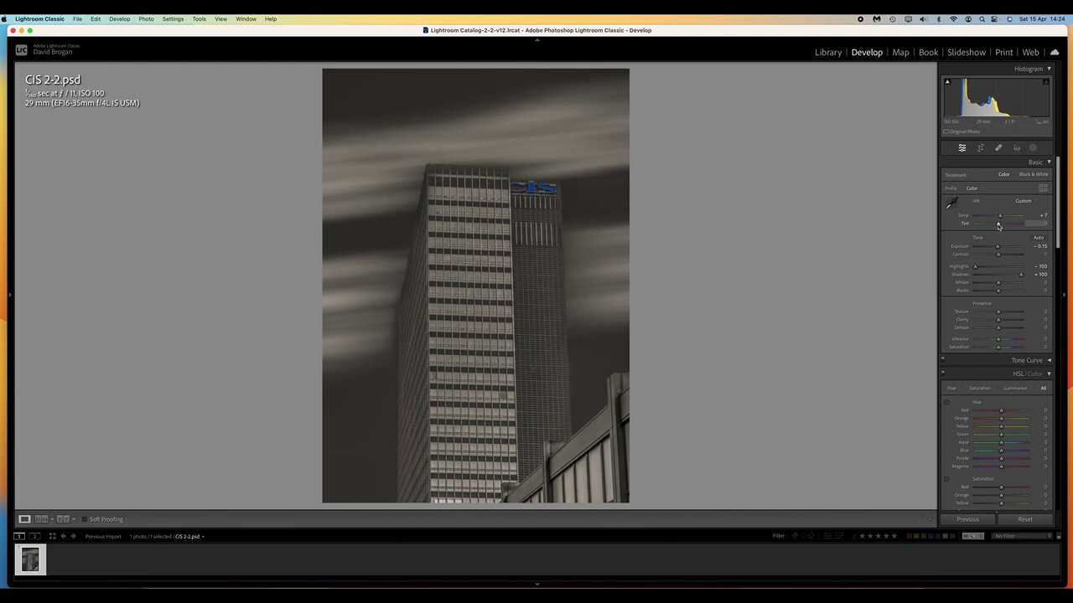
left_click_drag(998, 225, 998, 226)
Step: Set Whites +31, Blacks -35, Clarity +30, Vibrance +15 and Saturation +5
left_click_drag(998, 287, 993, 296)
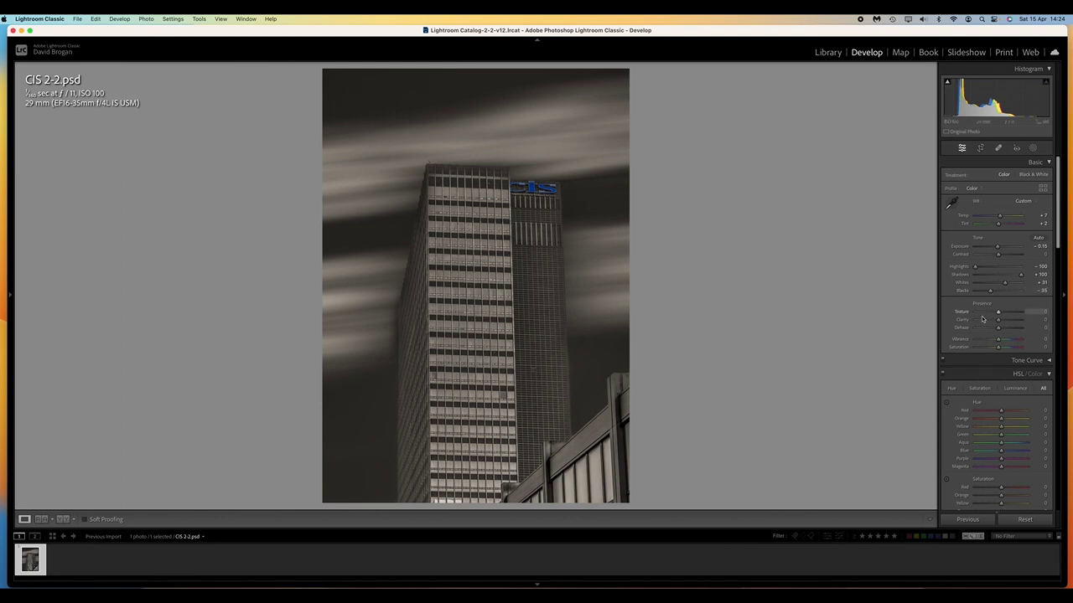
left_click_drag(998, 321, 1006, 322)
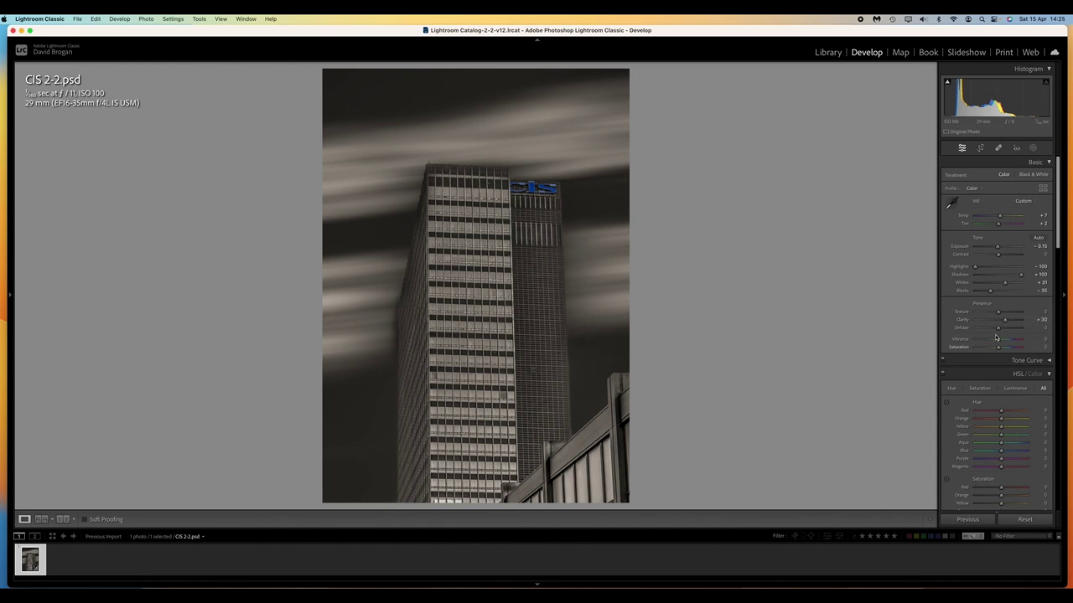
left_click_drag(999, 342, 1000, 342)
left_click_drag(1001, 341, 1002, 342)
left_click_drag(998, 348, 999, 348)
left_click(1034, 149)
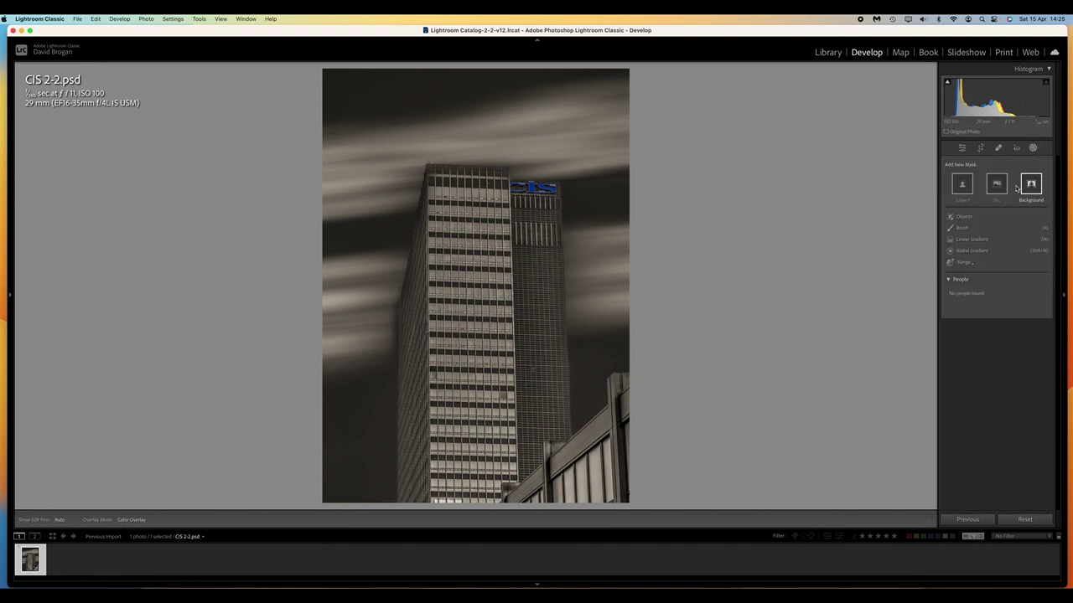
Step: Add a bottom linear gradient mask at Exposure -1.01, then darken the top with a second one
left_click(984, 241)
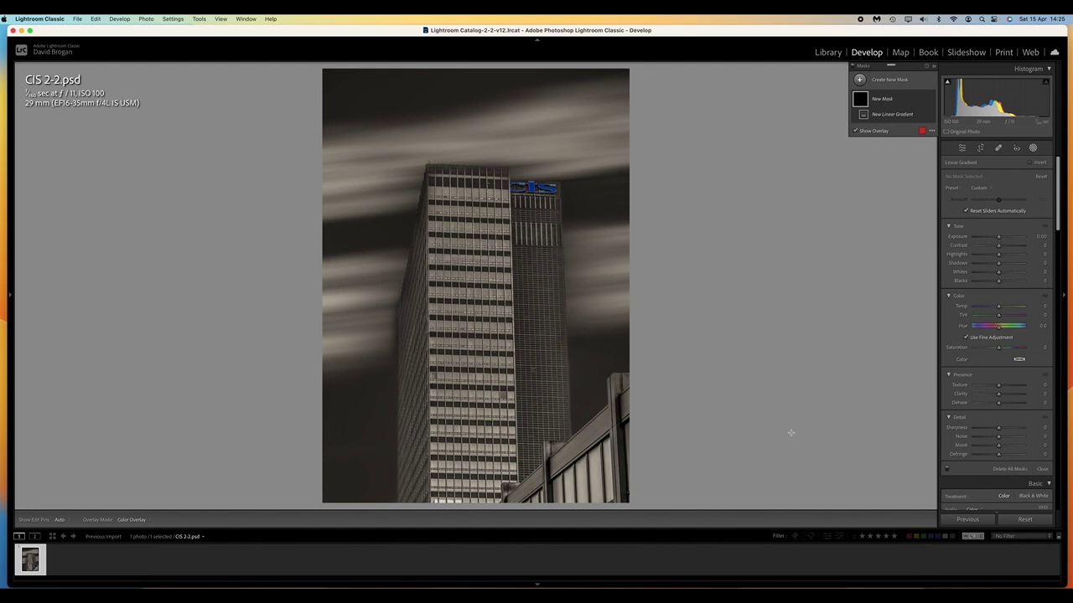
left_click_drag(998, 240, 992, 241)
left_click_drag(499, 503, 501, 388)
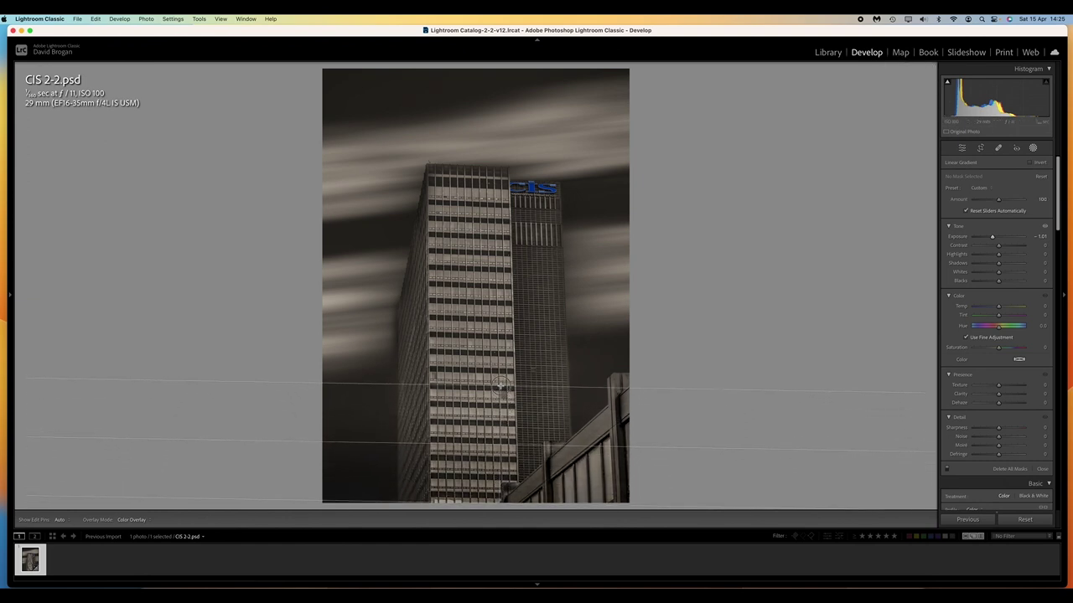
left_click_drag(499, 385, 499, 360)
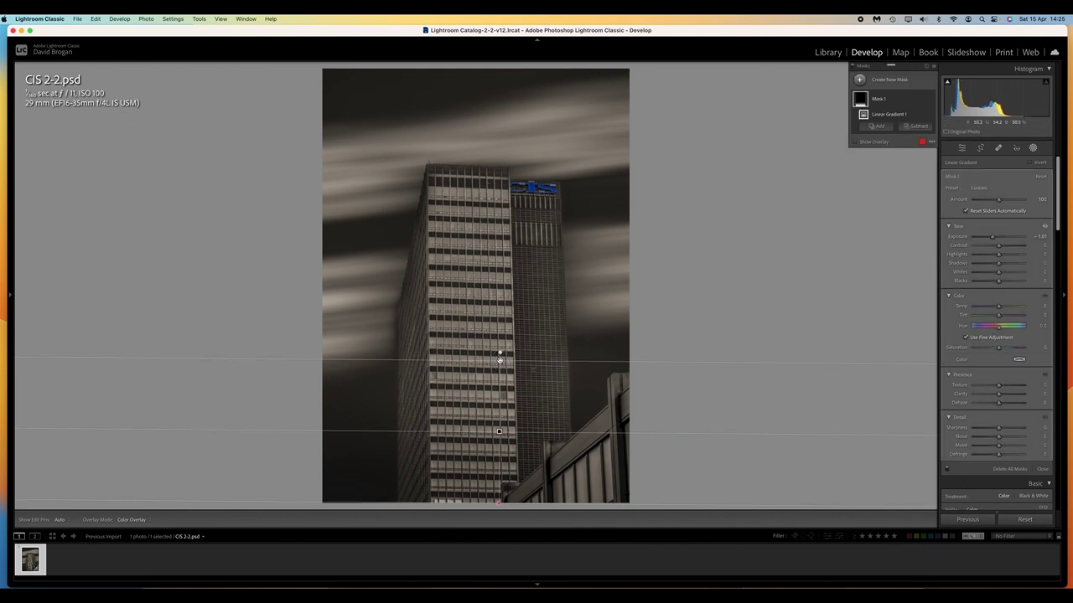
left_click(855, 142)
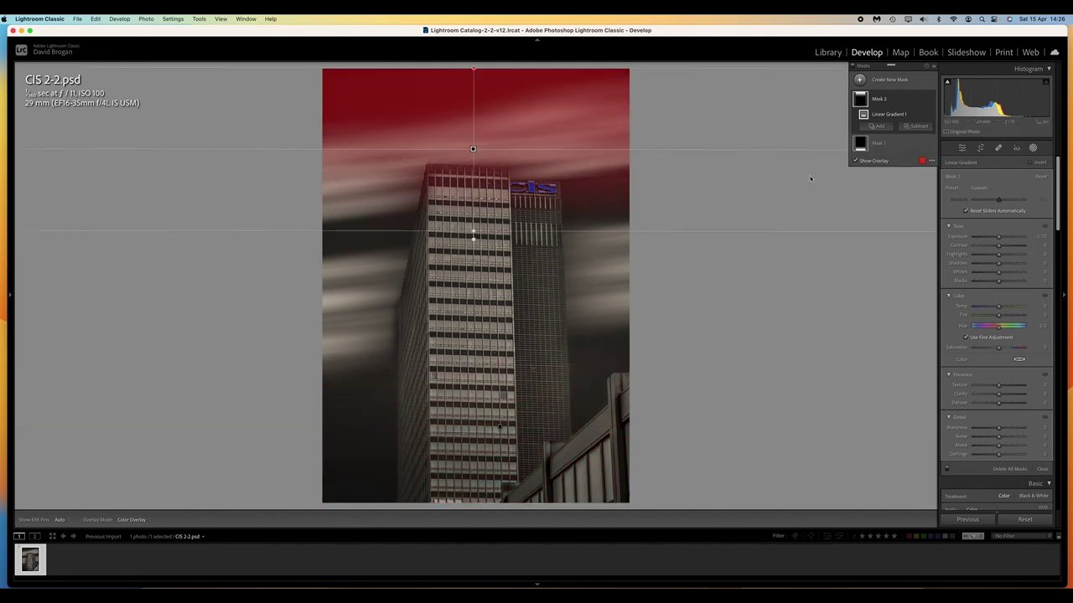
left_click_drag(998, 238, 994, 240)
left_click(859, 80)
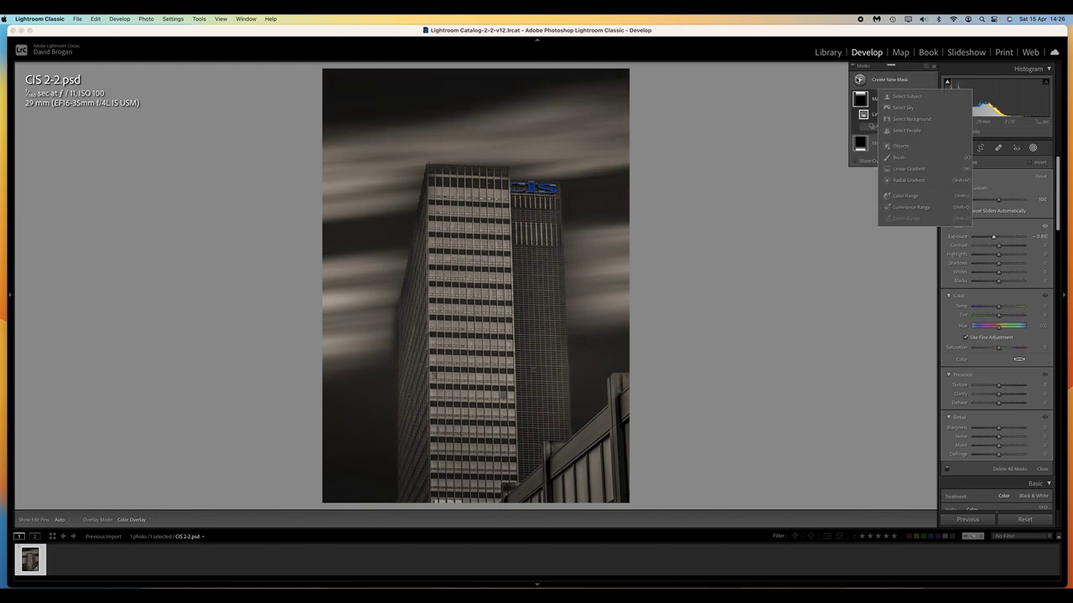
Step: Draw a radial gradient over the tower's lit left face, shorten it, and close Masking
left_click(908, 181)
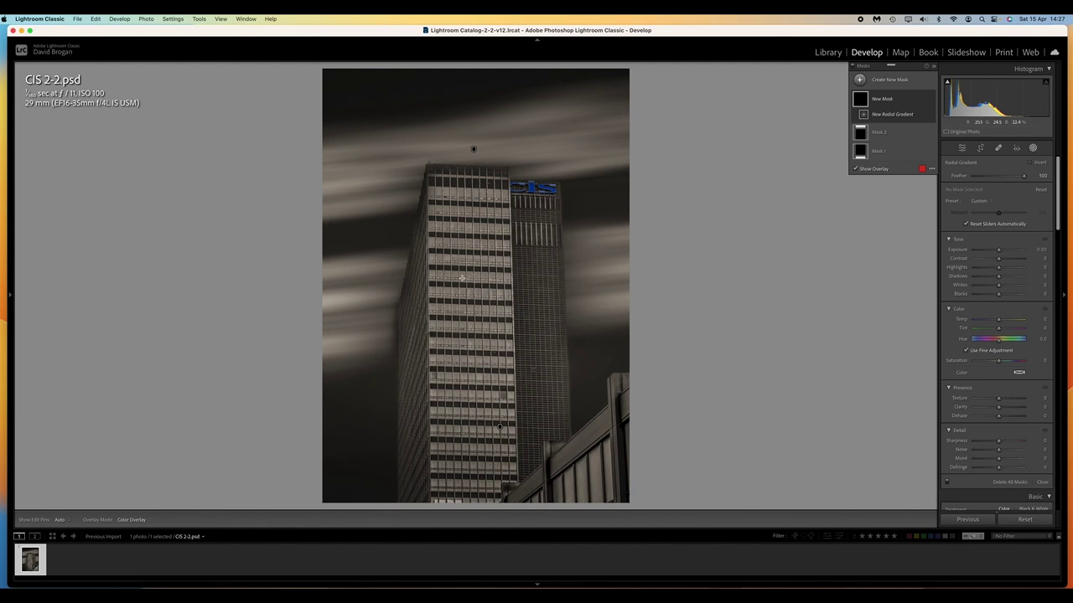
mouse_move(462, 283)
left_mouse_down()
mouse_move(472, 343)
mouse_move(508, 356)
left_mouse_up()
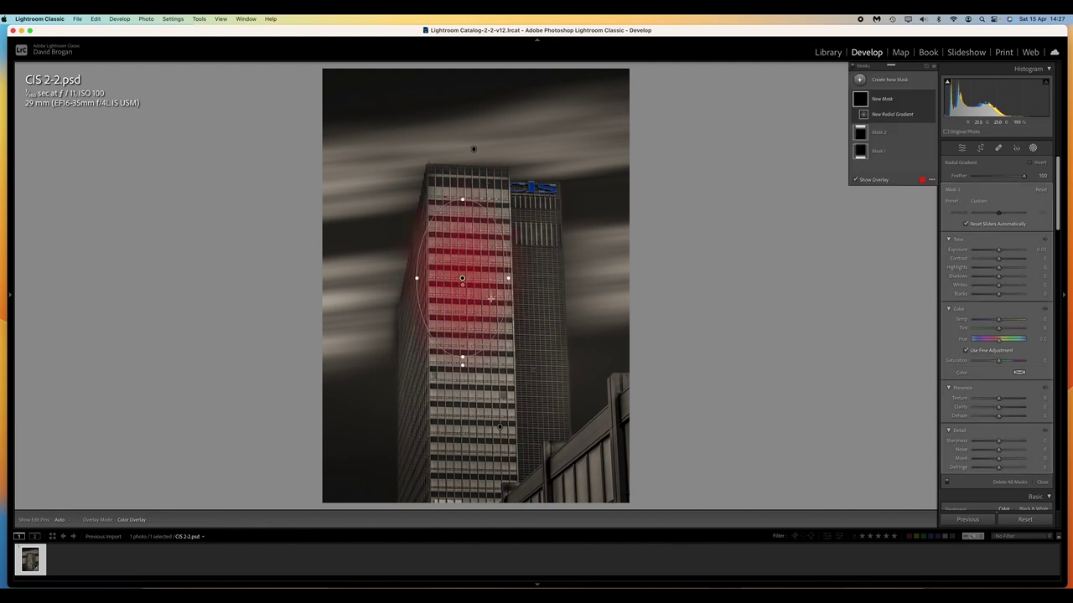
left_click_drag(463, 279, 514, 315)
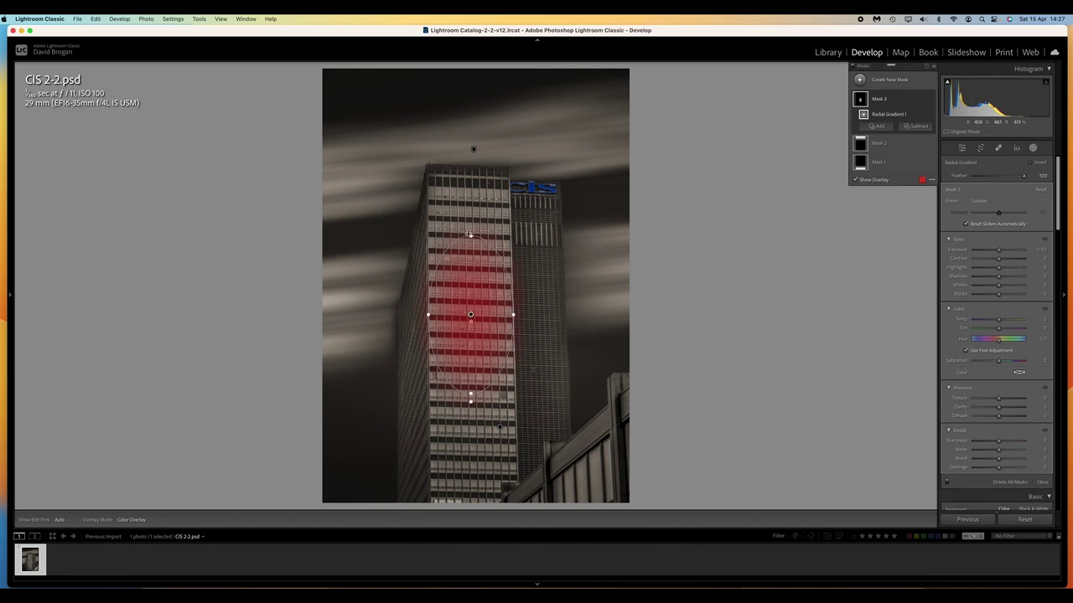
left_click_drag(471, 394, 470, 389)
key("shift+w")
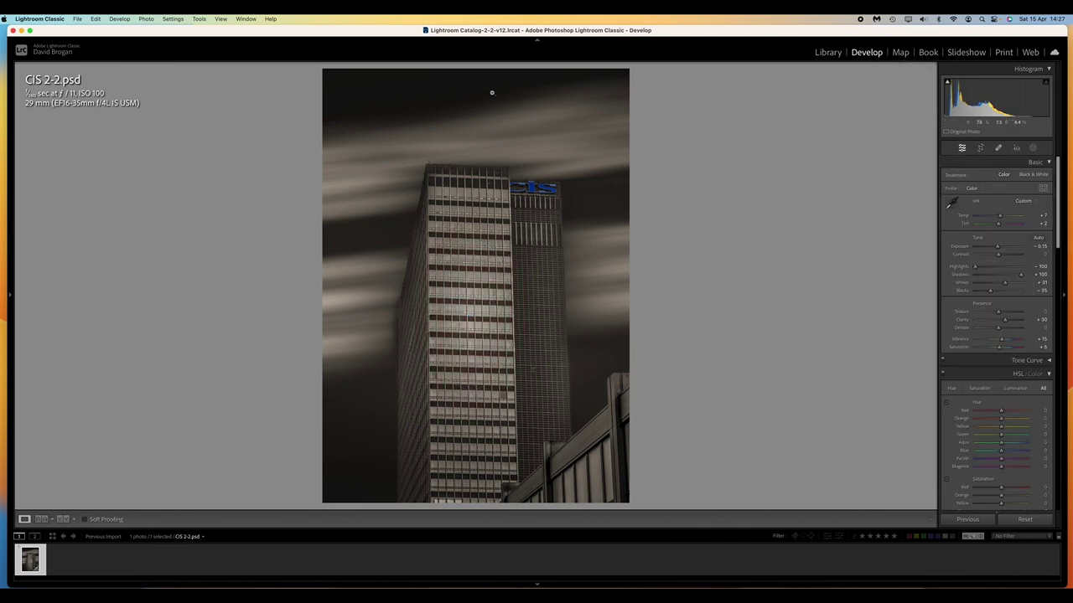